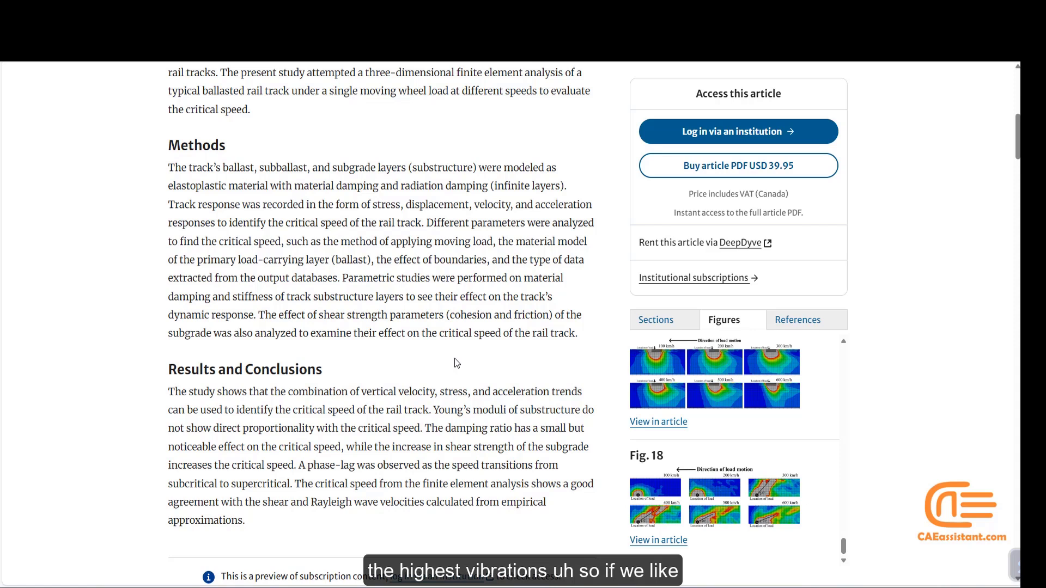
Look back through the article's figures from Fig. 18 to the early figures on the track model.
scroll(457, 363, down, 1)
scroll(745, 496, up, 6)
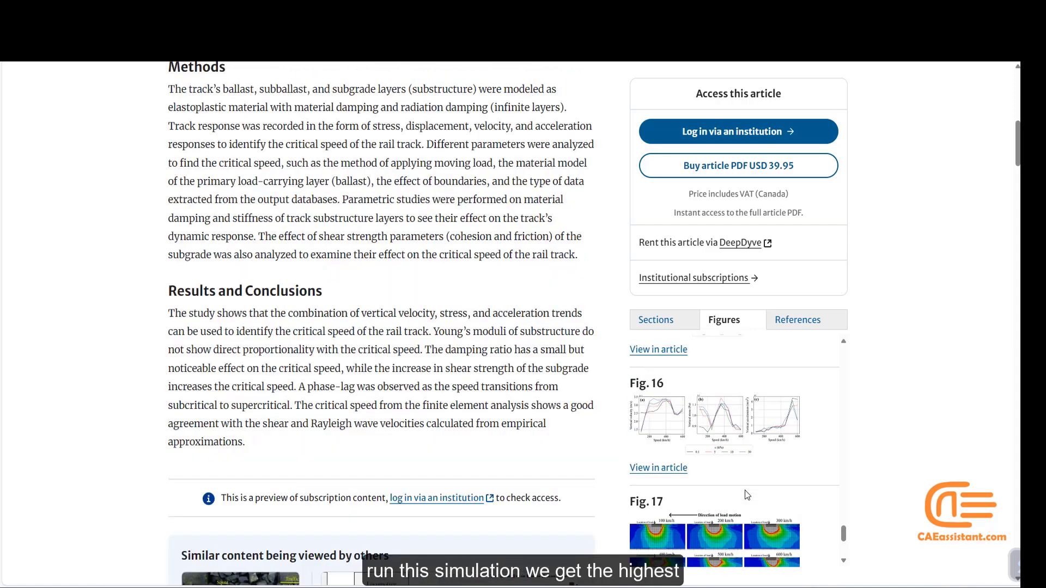
scroll(748, 495, up, 8)
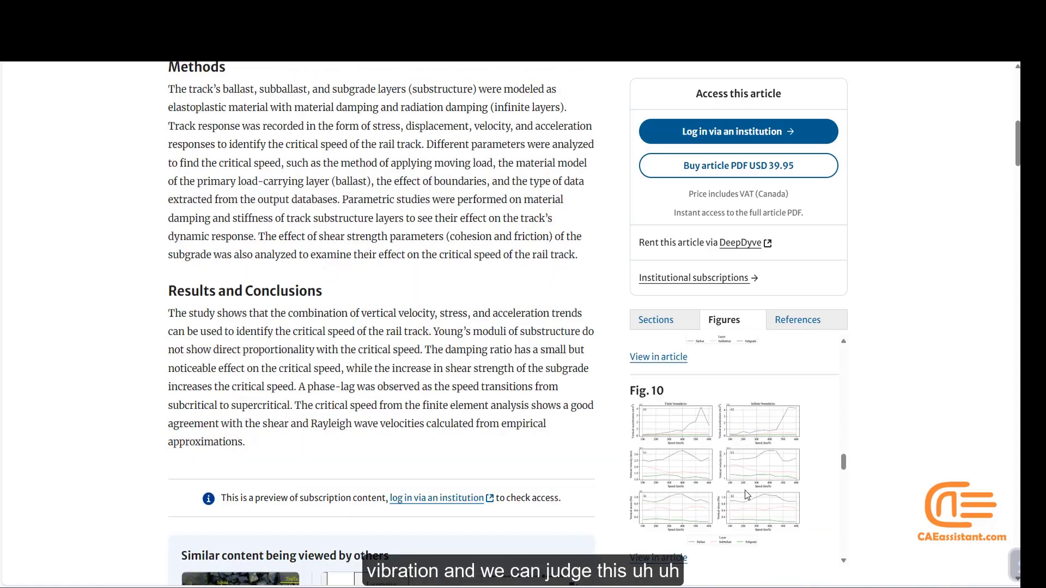
scroll(747, 495, up, 8)
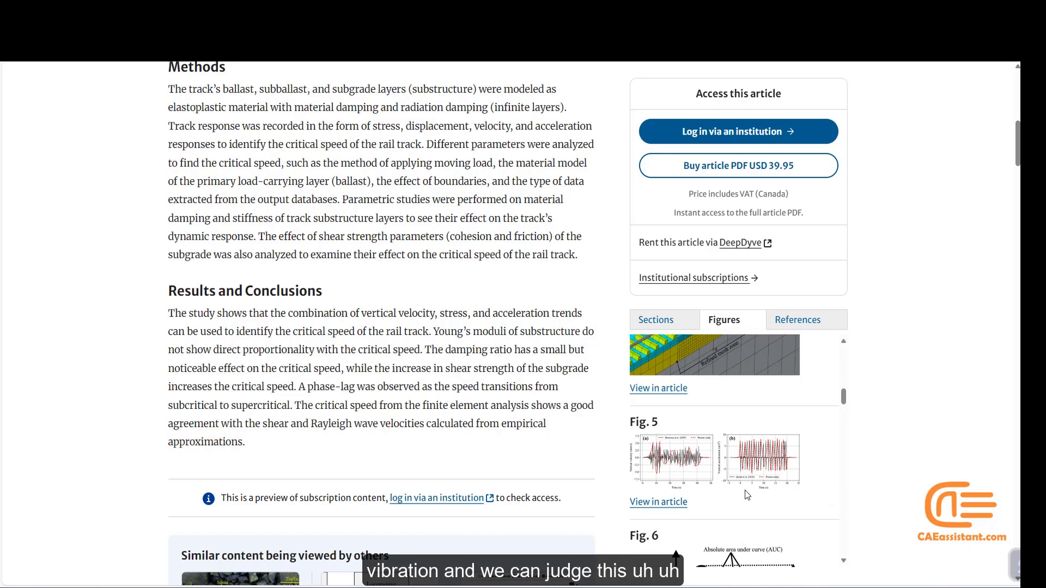
scroll(744, 491, up, 6)
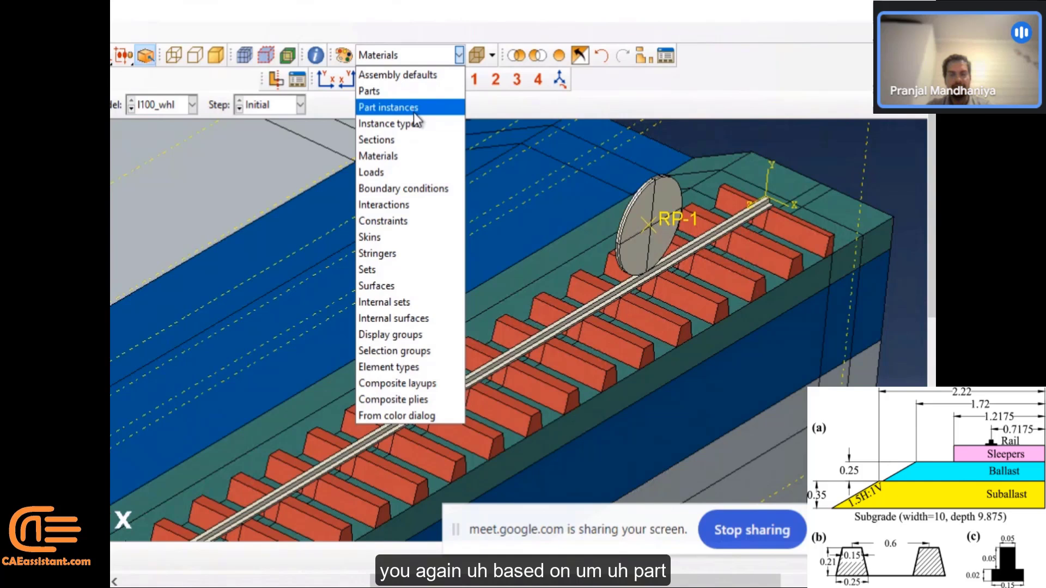
Color-code the track assembly by part instances and inspect the infinite part at the wheel end.
click(412, 107)
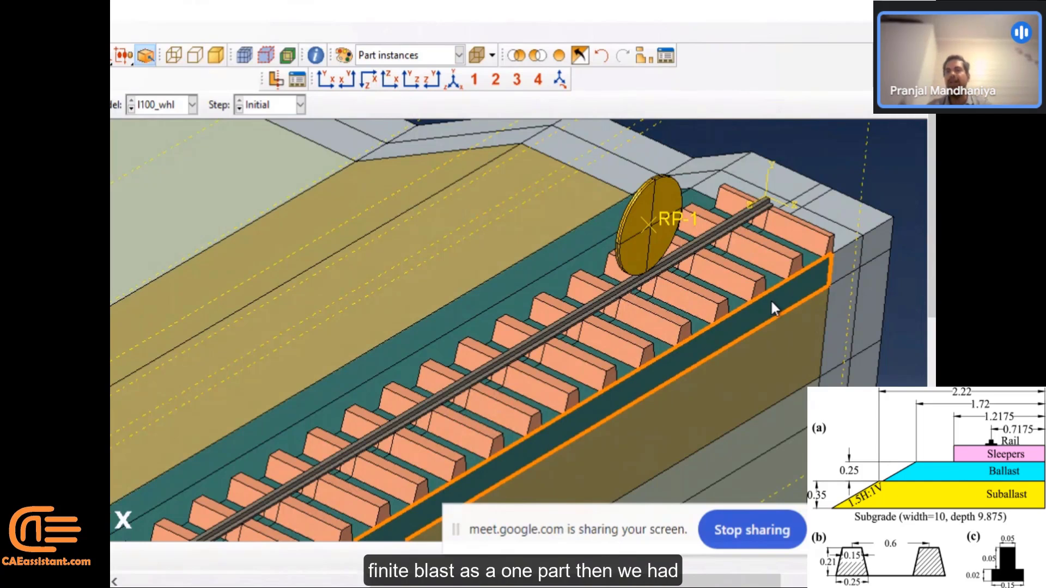
scroll(783, 173, down, 2)
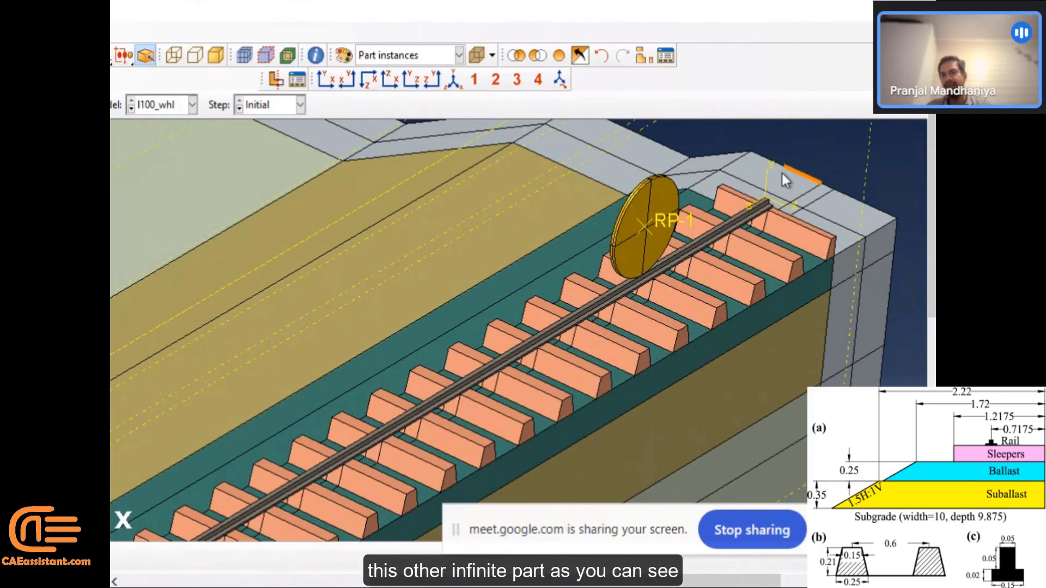
scroll(783, 174, down, 4)
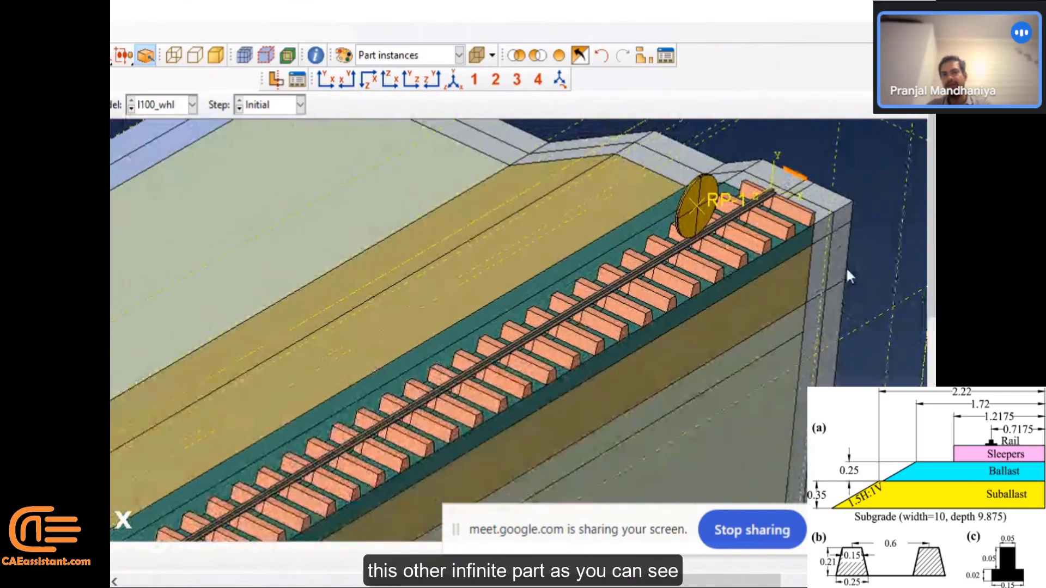
Open the color mapping list of the part instances and show the whole track assembly in isometric view.
click(342, 55)
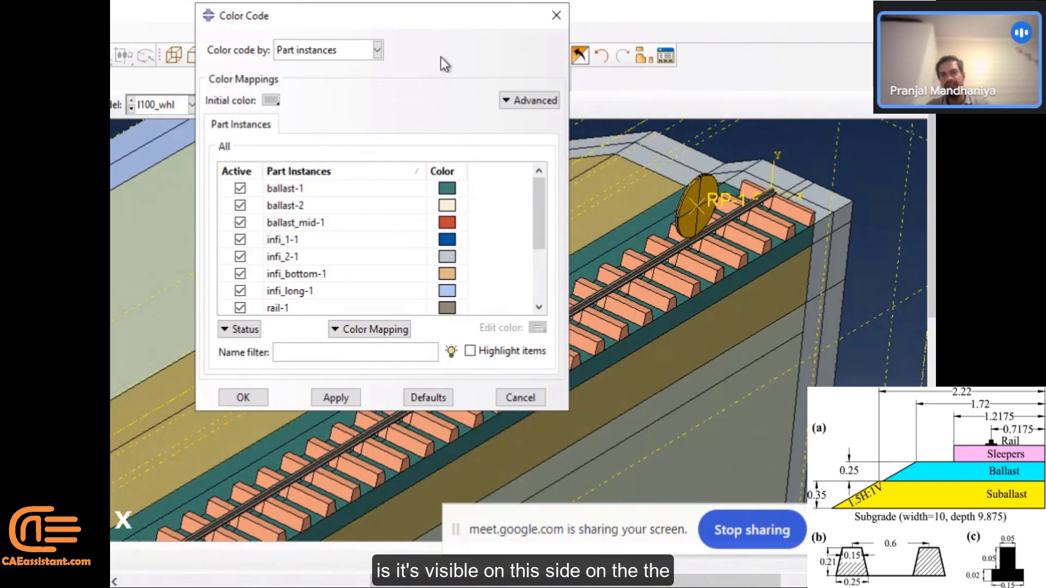
drag(435, 13, 522, 171)
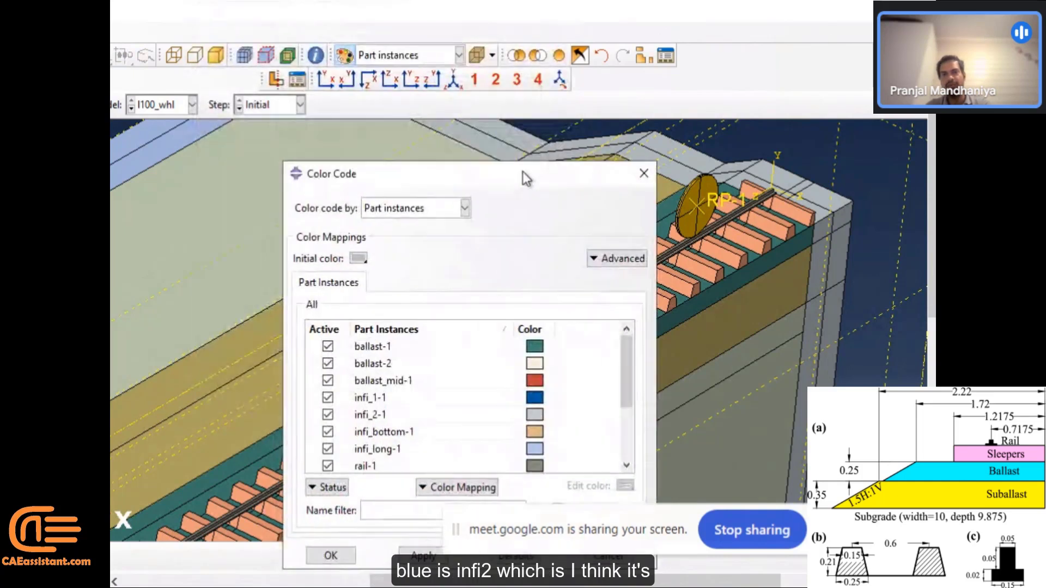
click(475, 81)
drag(574, 181, 264, 141)
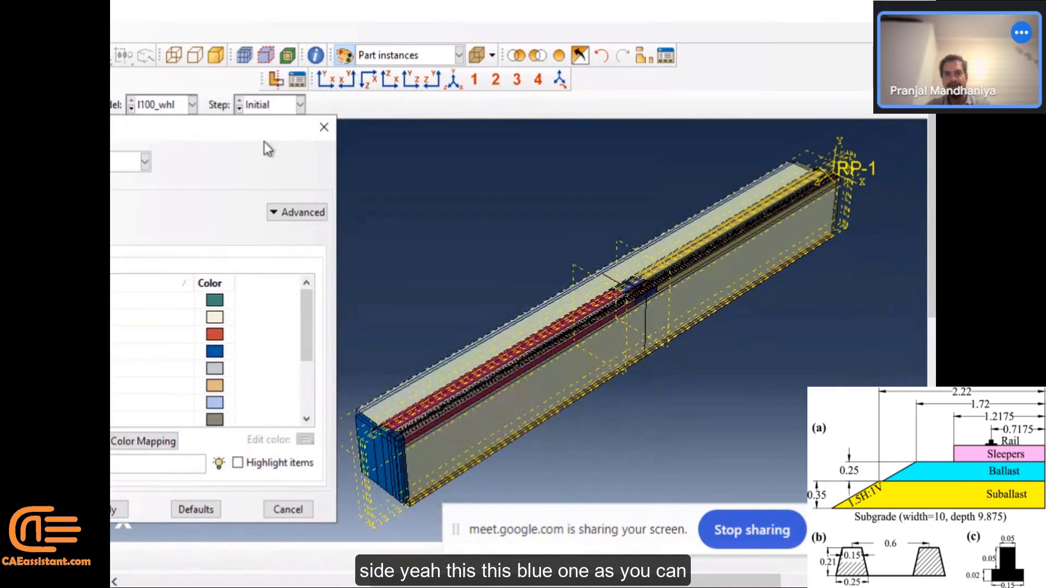
Match the infinite parts infi_1-1 and infi_long-1 on the model's far end and long side with their listed colors.
scroll(388, 470, up, 5)
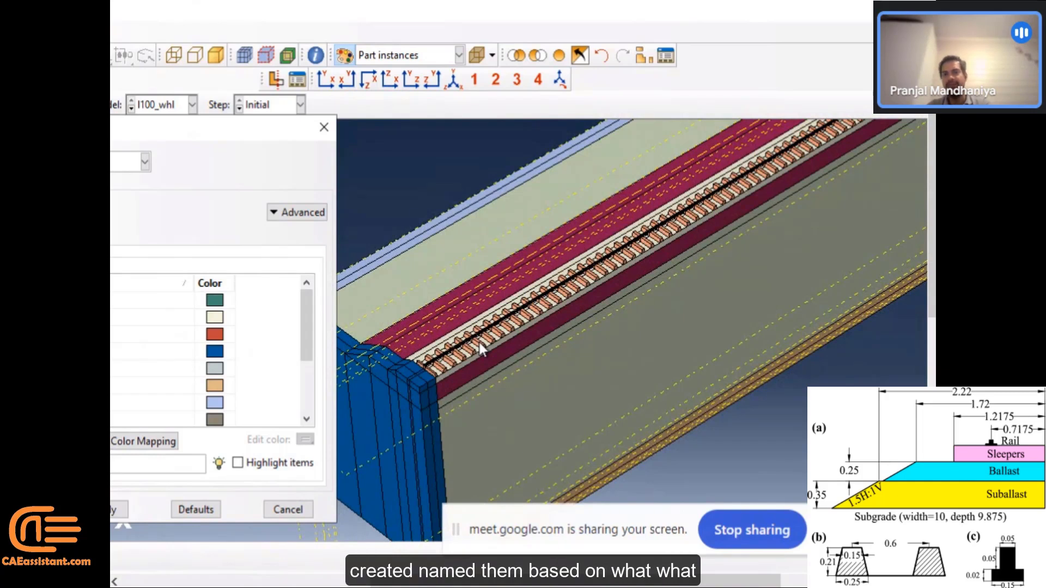
drag(257, 129, 865, 71)
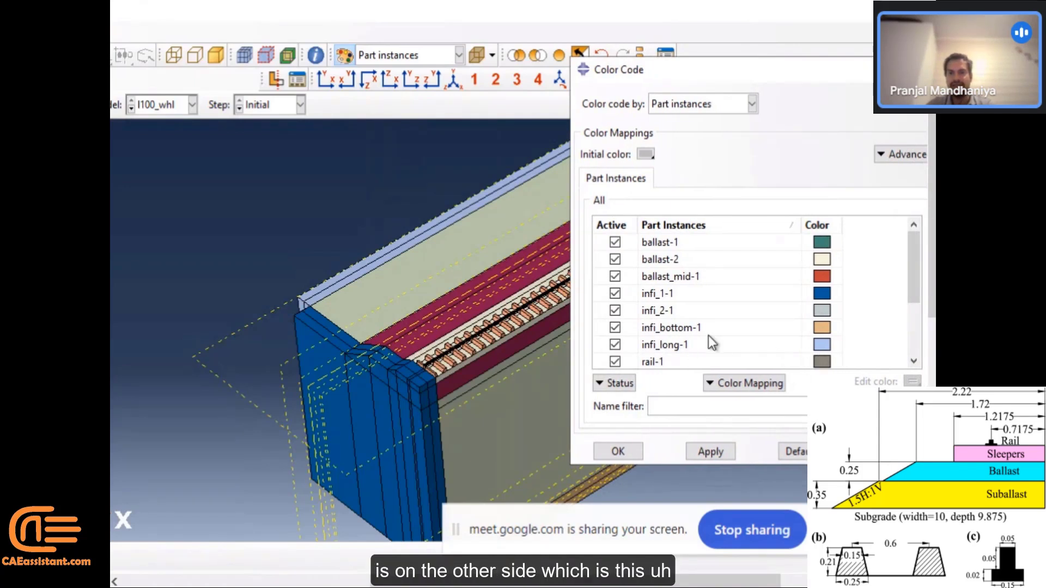
scroll(359, 266, up, 5)
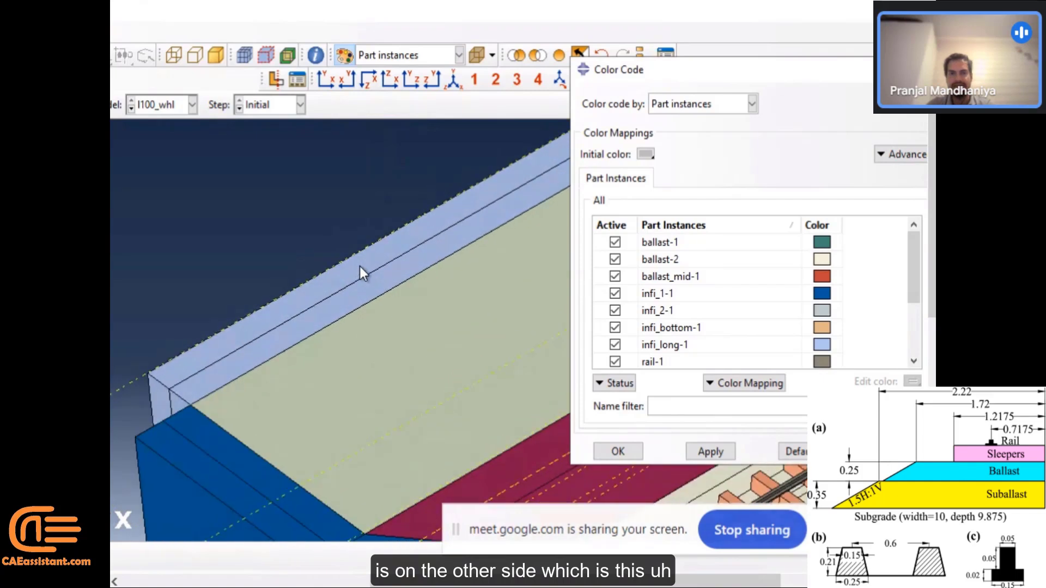
scroll(360, 267, up, 2)
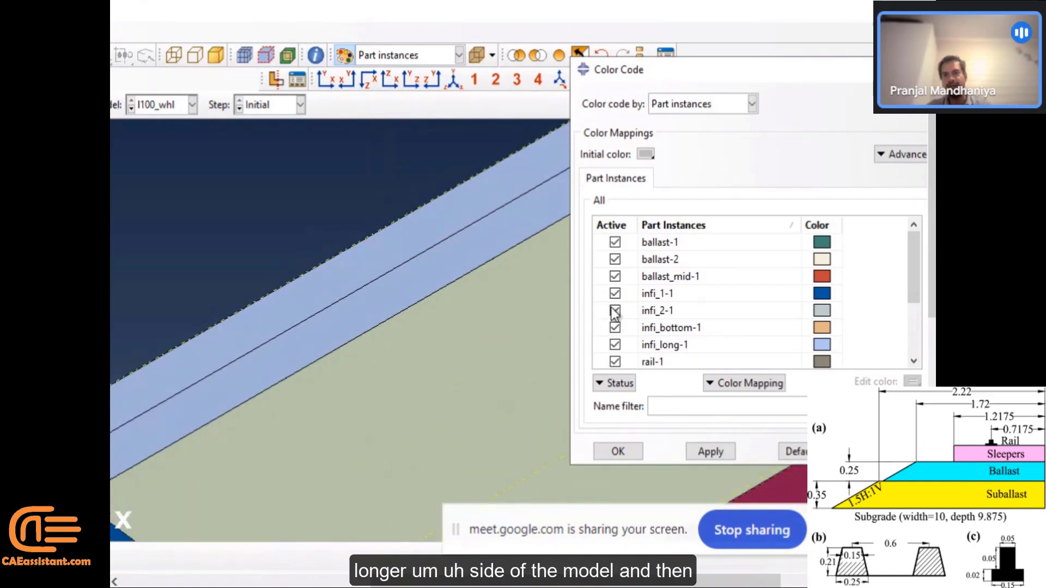
Examine the infi_bottom-1 layer along the underside of the subgrade and compare it with its listed color.
scroll(331, 233, down, 5)
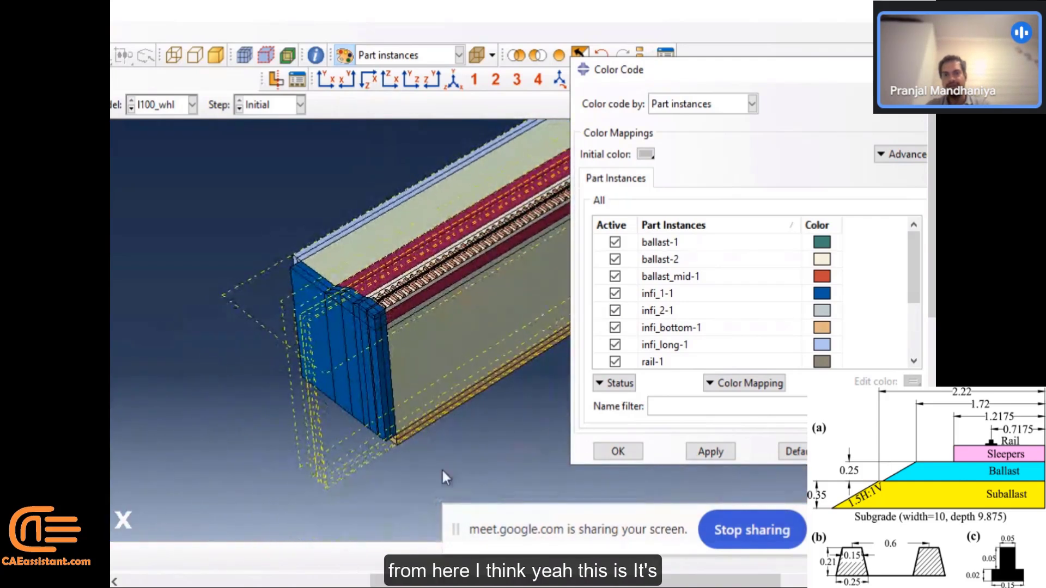
scroll(438, 412, up, 3)
scroll(438, 412, up, 3)
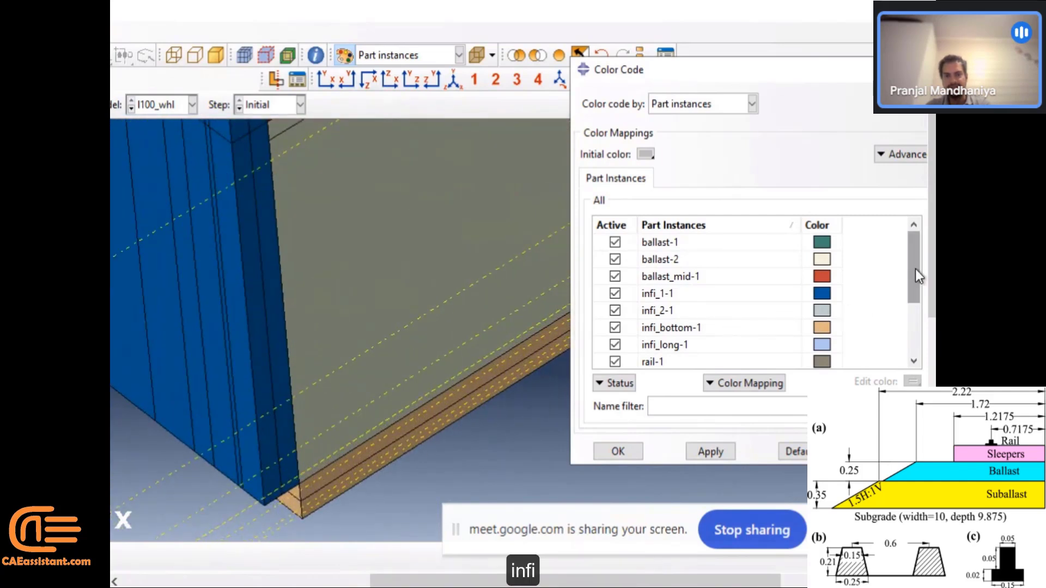
drag(917, 267, 907, 218)
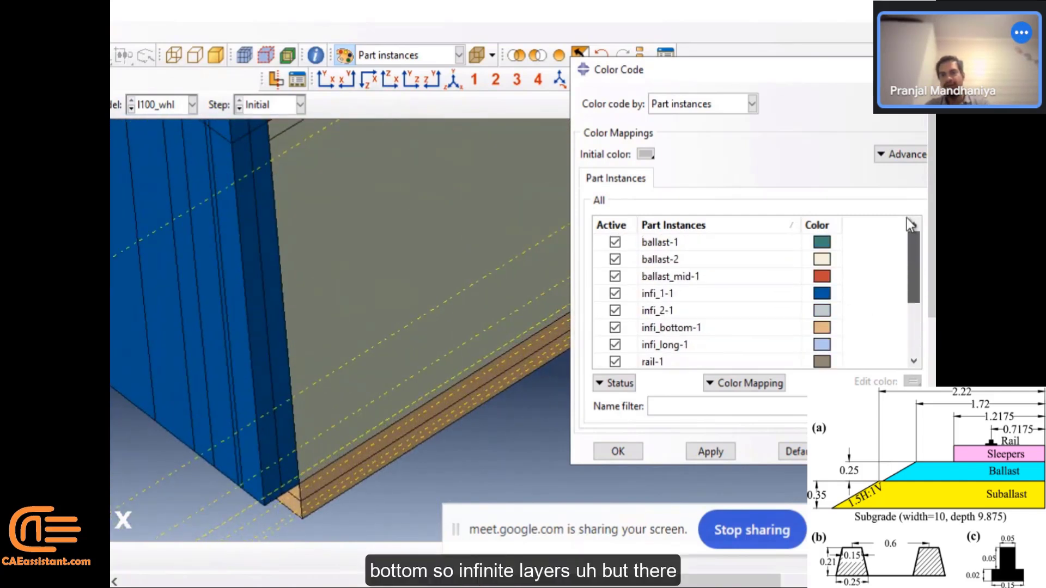
drag(898, 69, 373, 308)
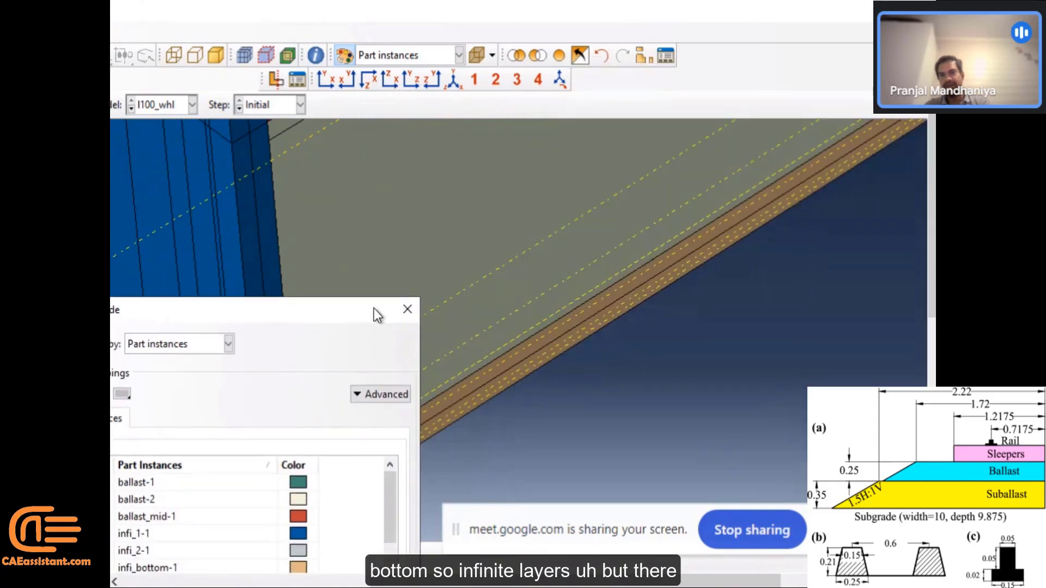
scroll(645, 357, up, 2)
Inspect the separate middle ballast and subballast parts halfway along the track.
scroll(645, 356, down, 5)
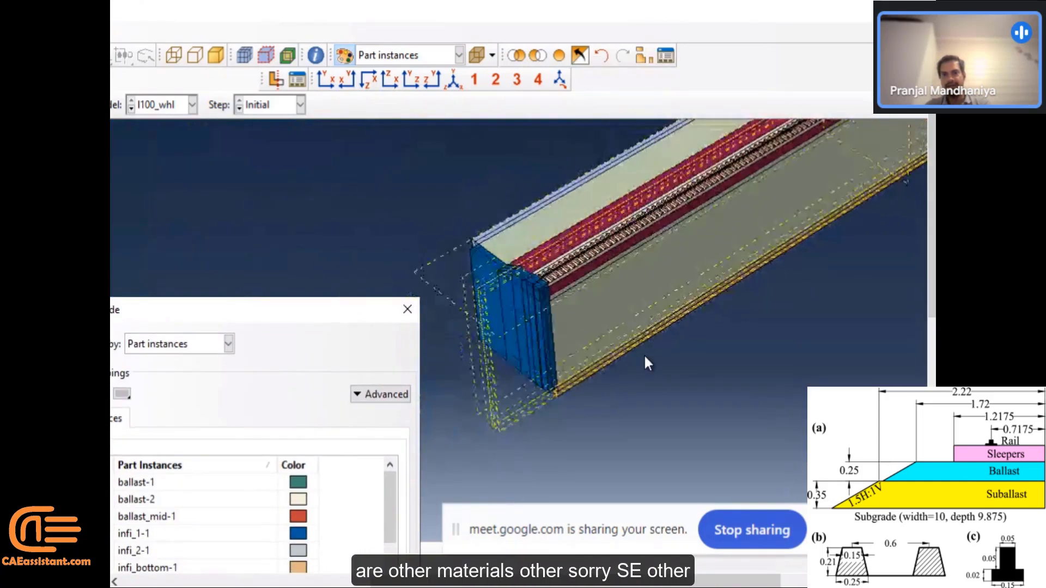
scroll(516, 364, up, 1)
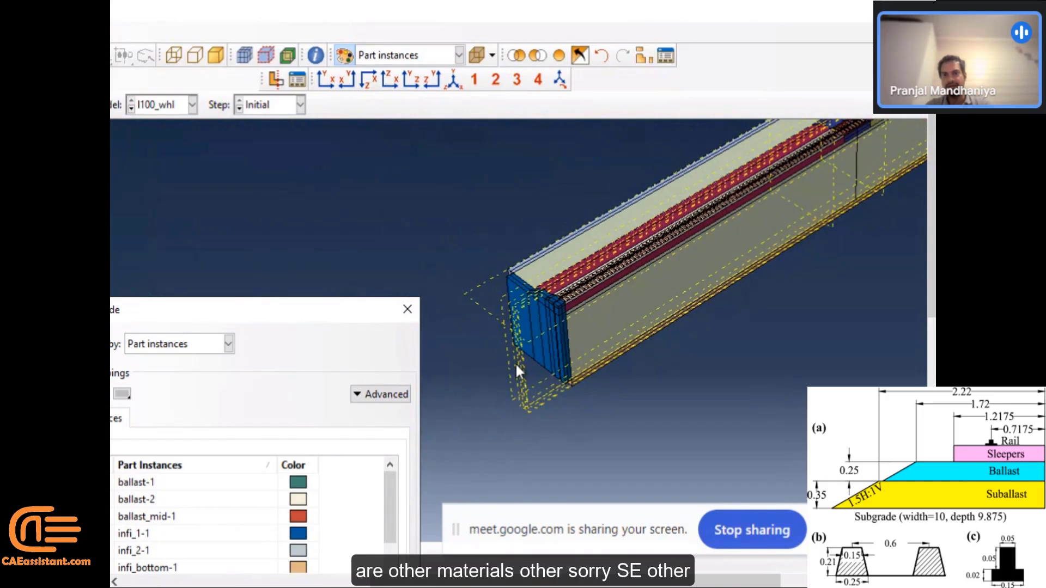
scroll(548, 360, up, 1)
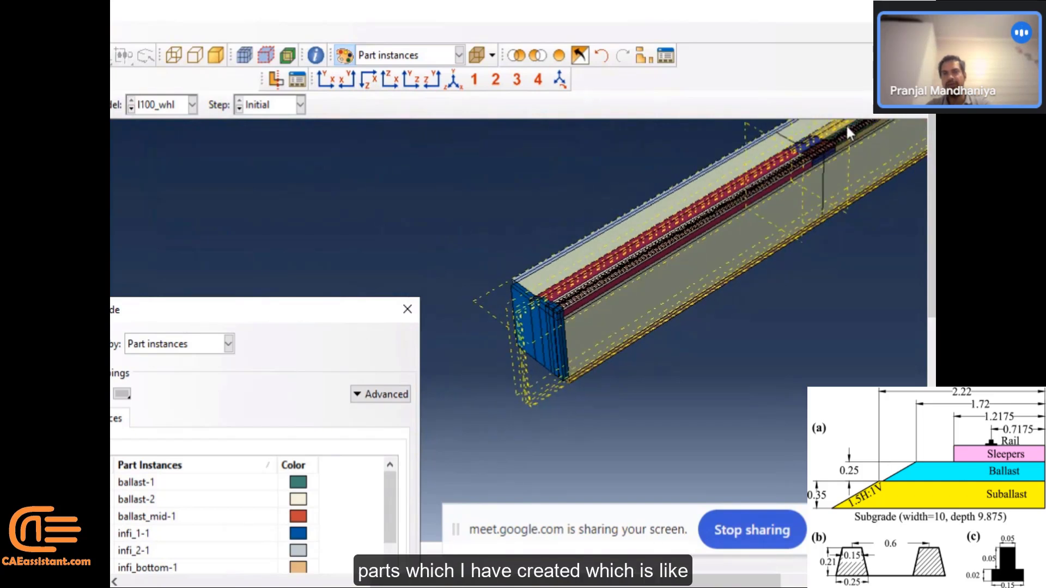
scroll(848, 129, down, 5)
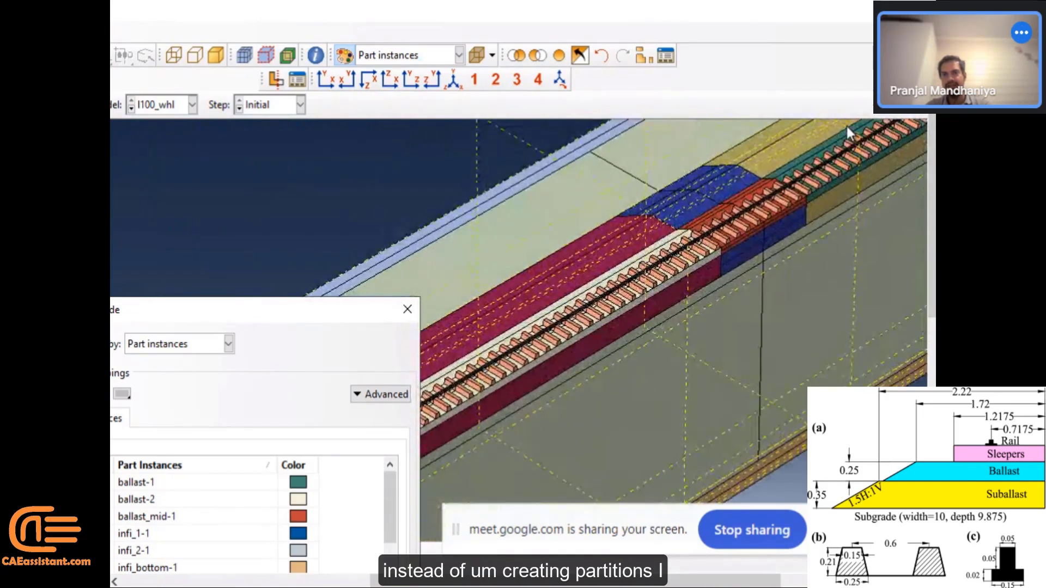
scroll(847, 126, down, 1)
scroll(742, 179, down, 1)
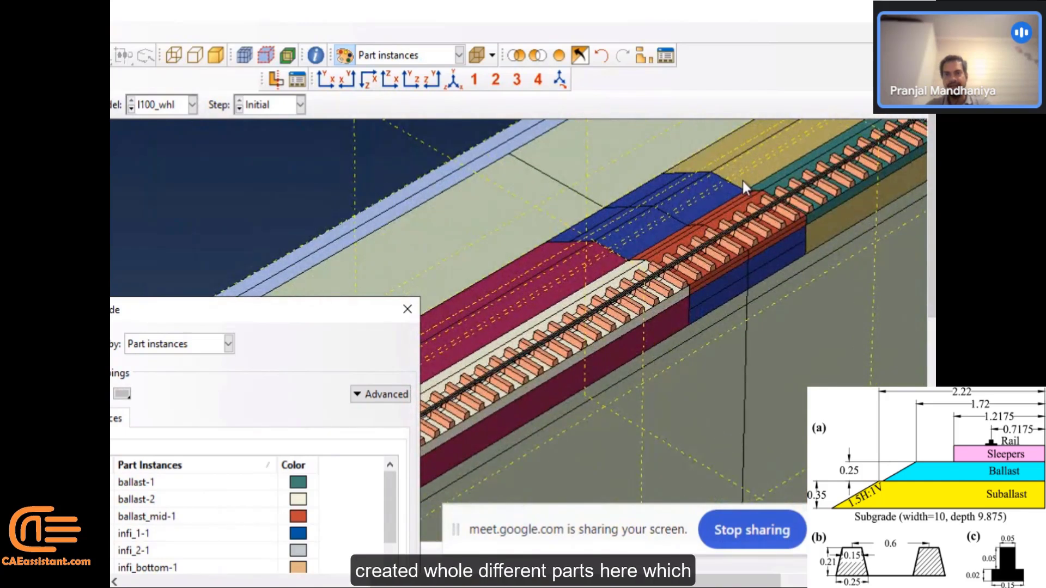
scroll(743, 178, down, 1)
scroll(744, 181, down, 1)
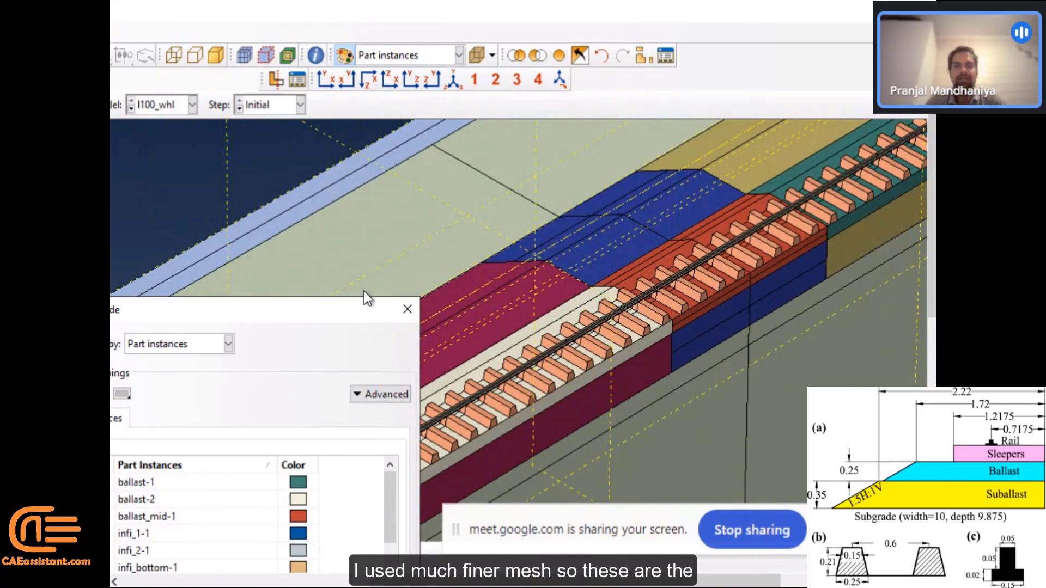
Review the part instance color list down to wheel-1, close it and return to the isometric view of the full assembly.
drag(345, 308, 591, 41)
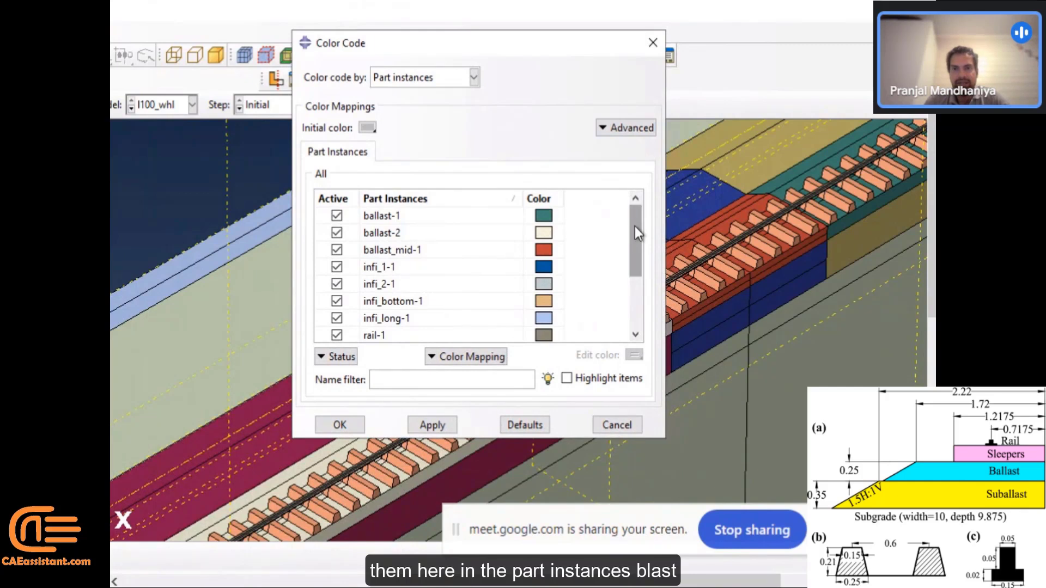
drag(636, 227, 634, 229)
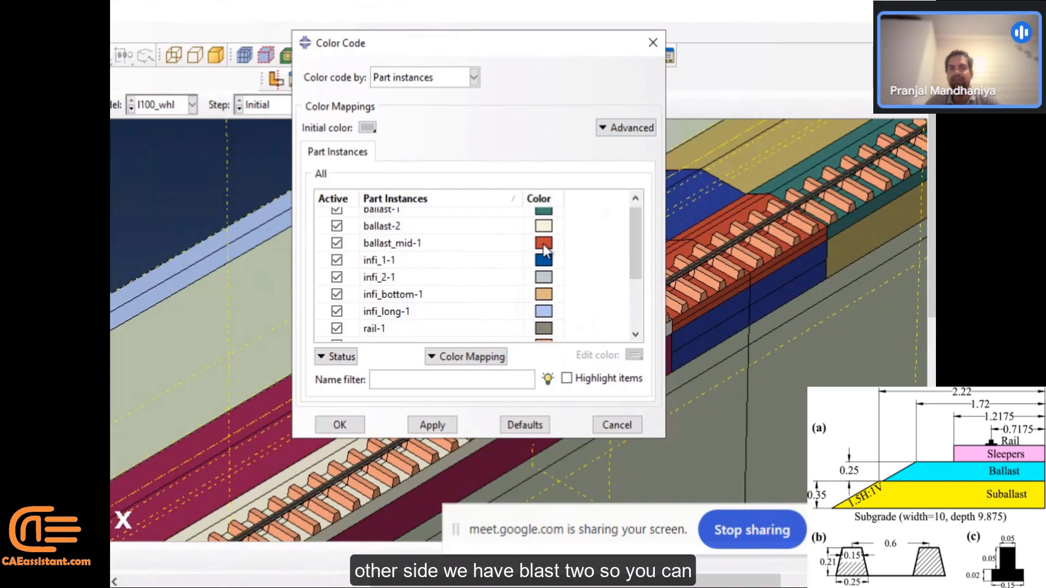
drag(551, 43, 480, 17)
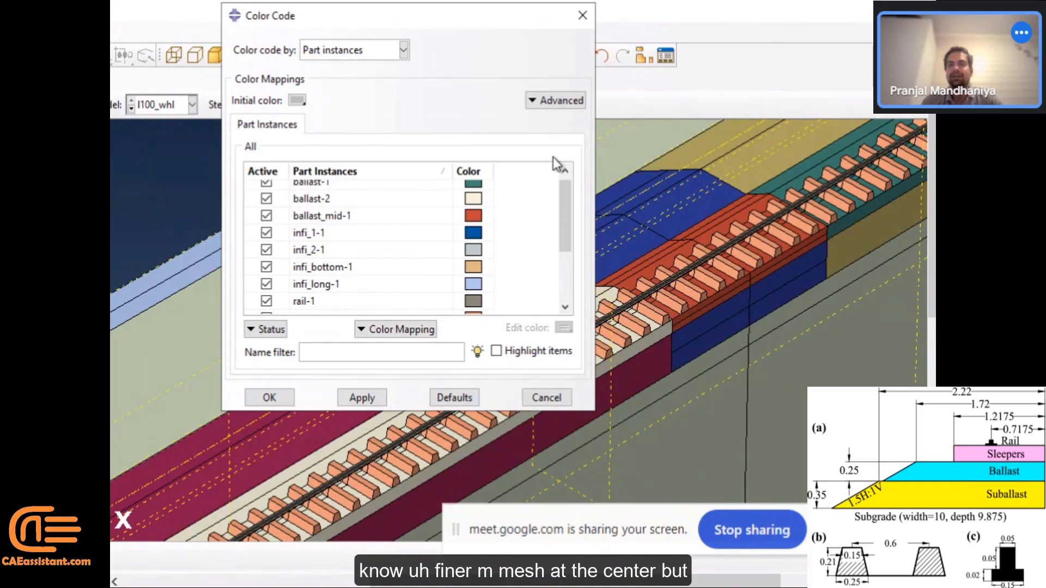
drag(564, 208, 567, 297)
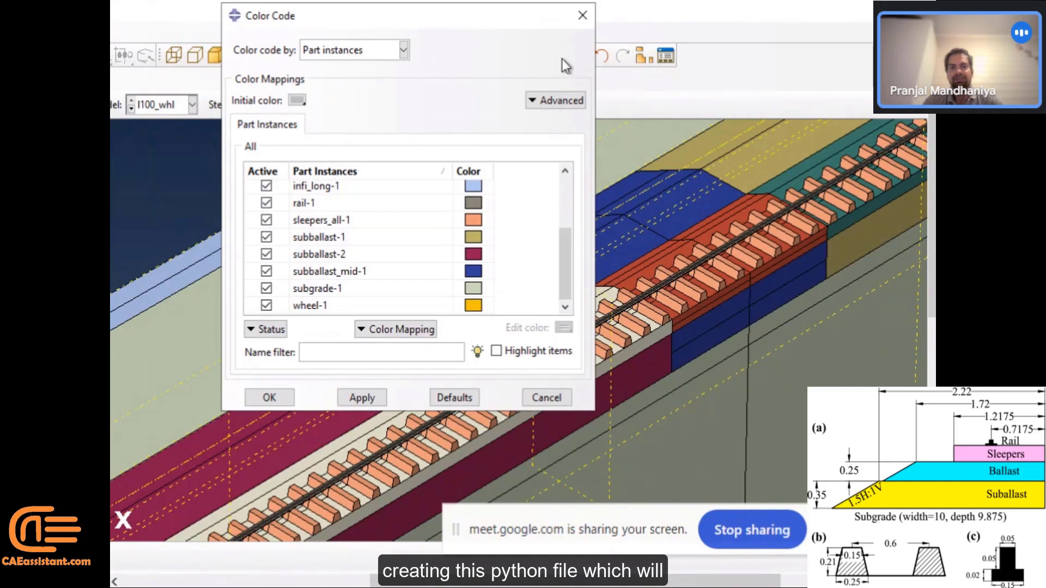
click(577, 22)
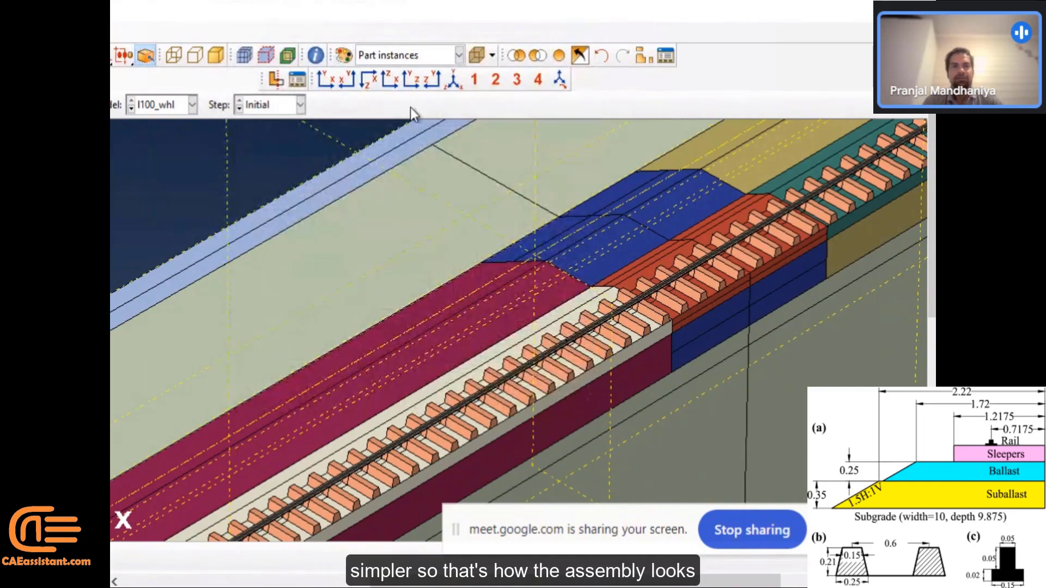
click(452, 84)
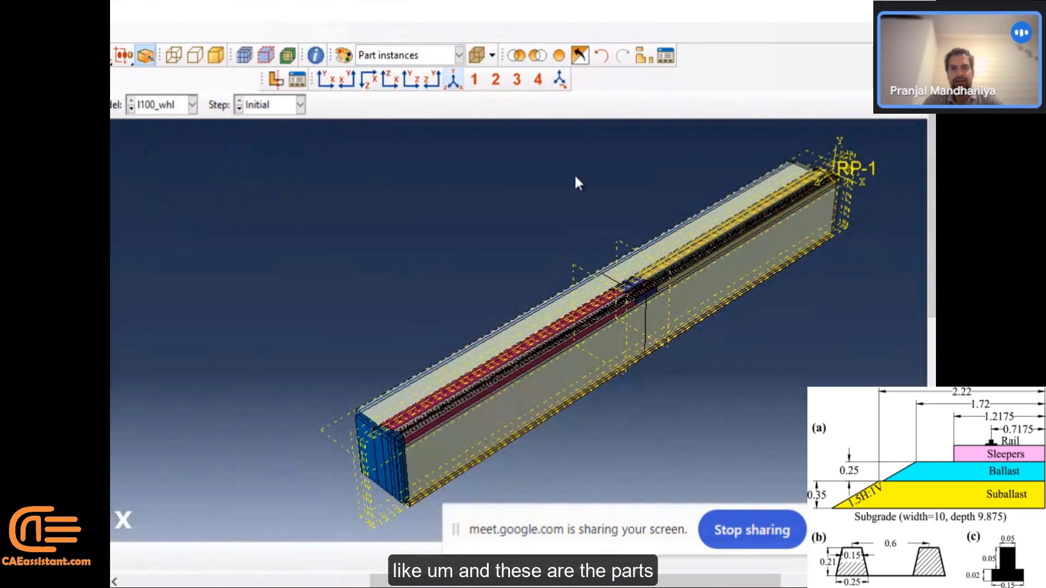
scroll(681, 283, down, 1)
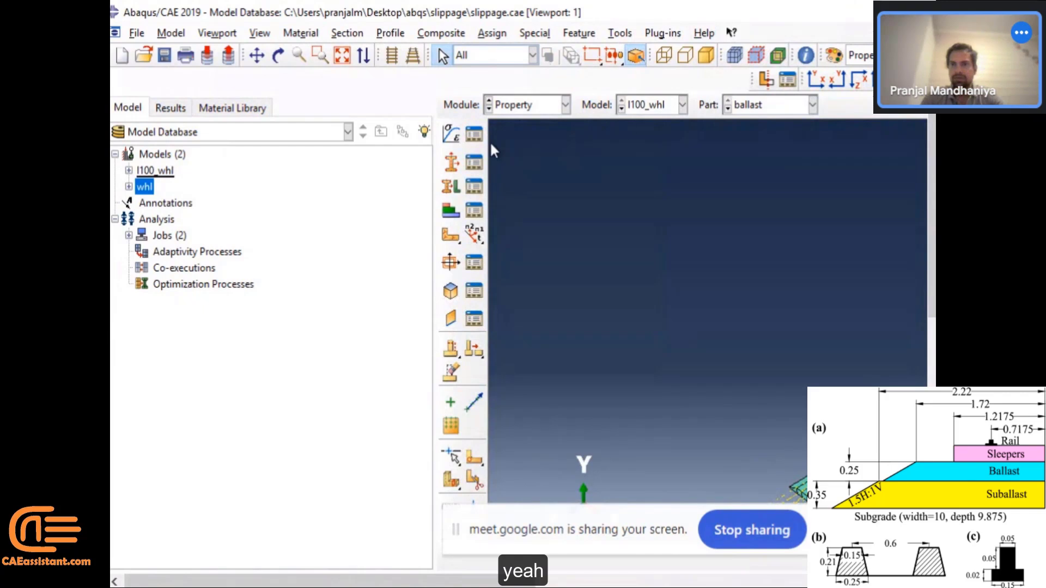
Open the Material Manager for the I100_whl model and look through its subballast and subgrade materials.
click(474, 136)
drag(222, 275, 326, 82)
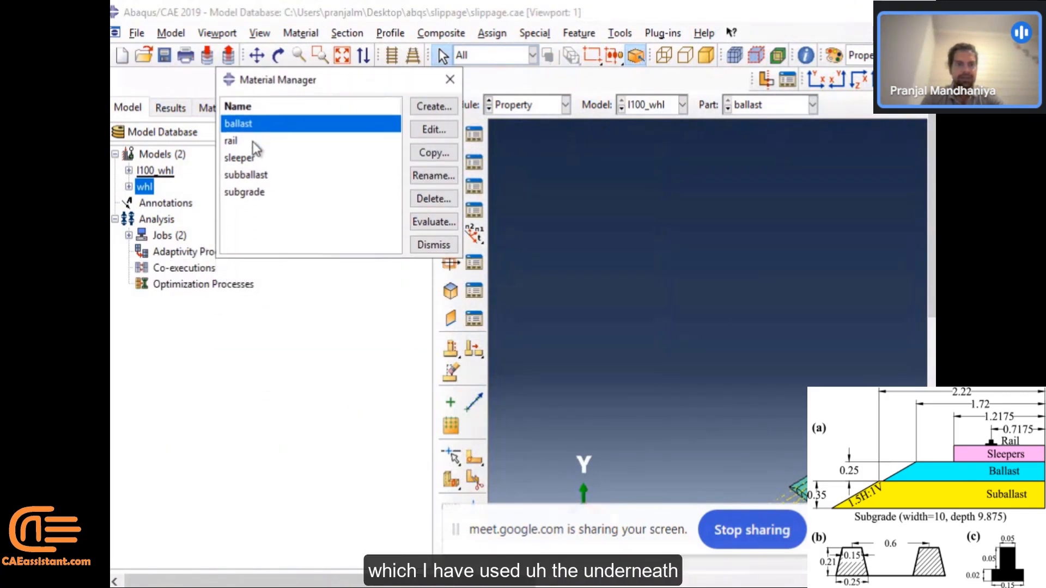
click(254, 176)
click(262, 194)
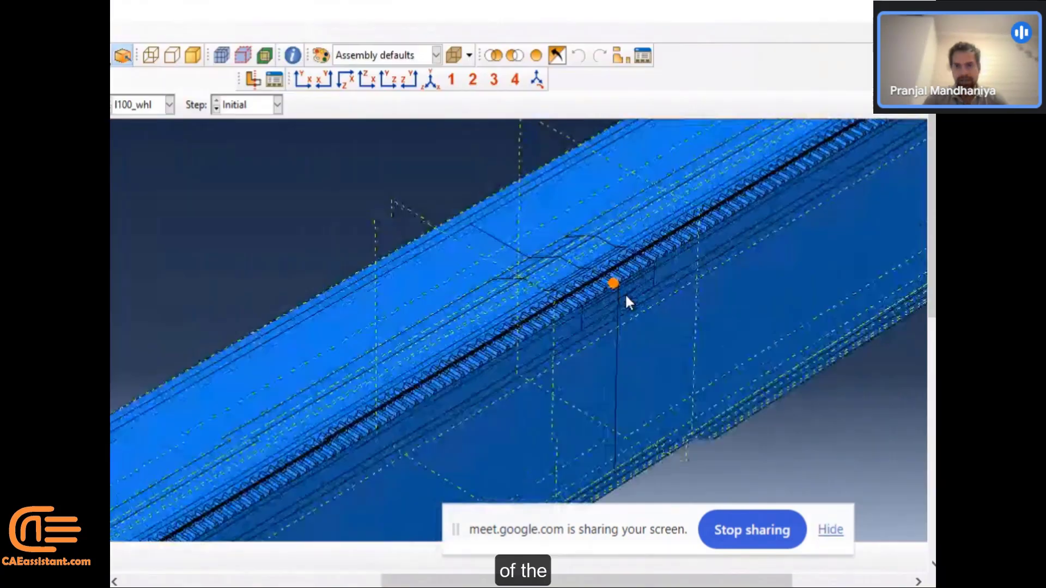
Inspect the partitioned middle section of the track assembly up close.
scroll(626, 301, up, 3)
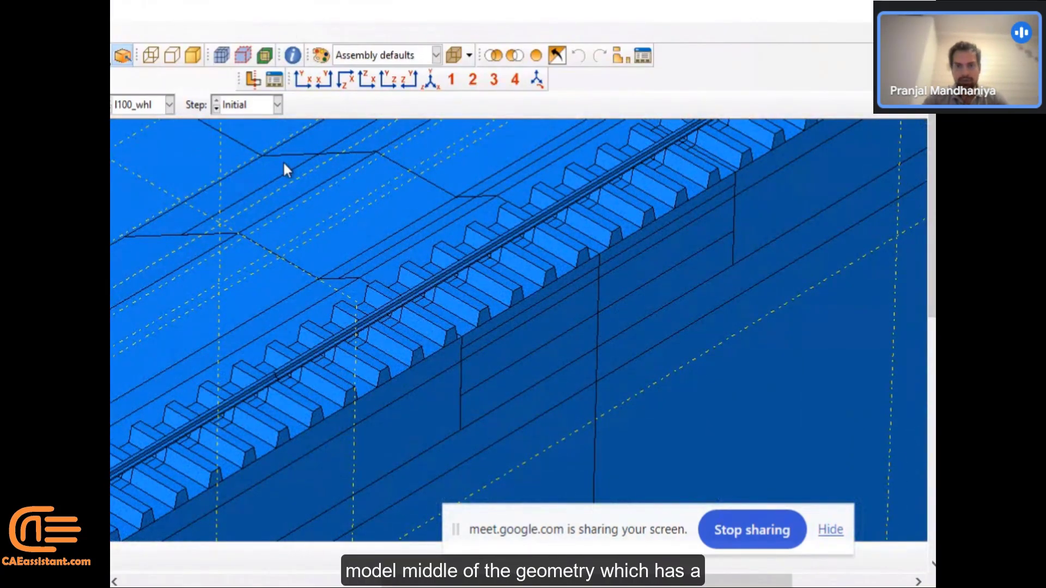
scroll(736, 357, down, 3)
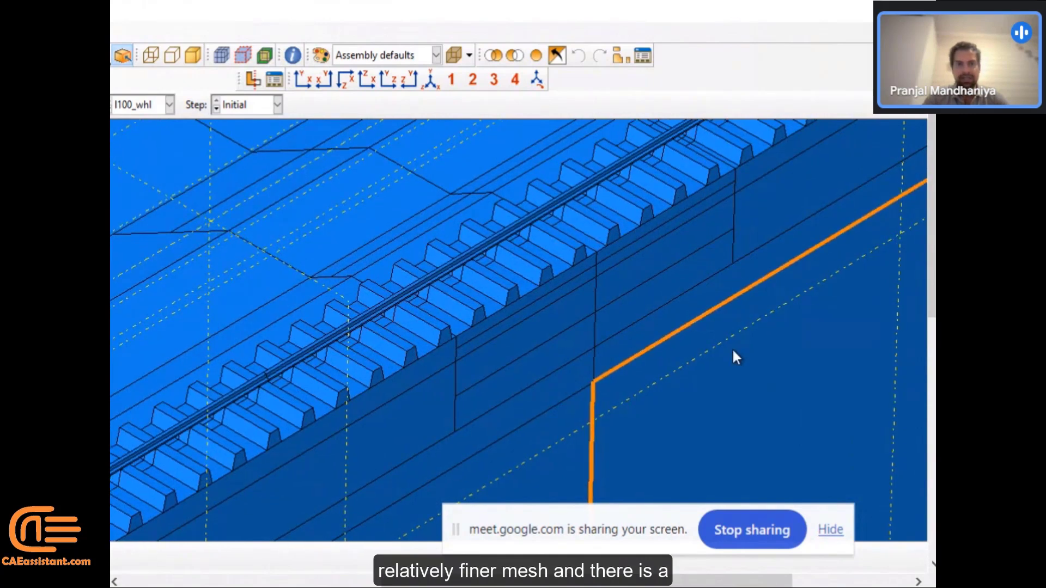
Show the full length of the track assembly and look closely at the wheel near RP-1.
scroll(733, 352, down, 3)
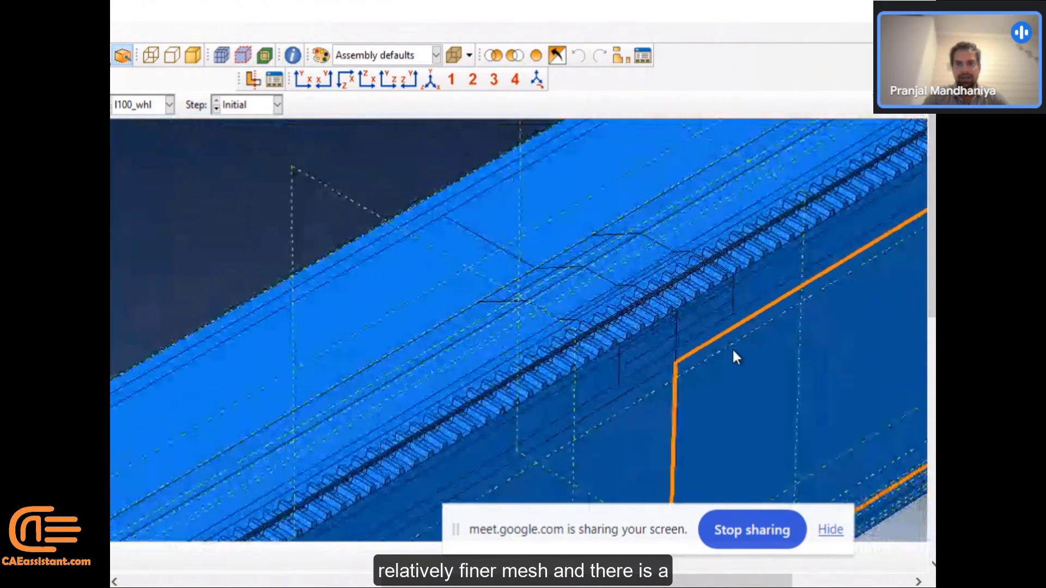
scroll(322, 158, down, 5)
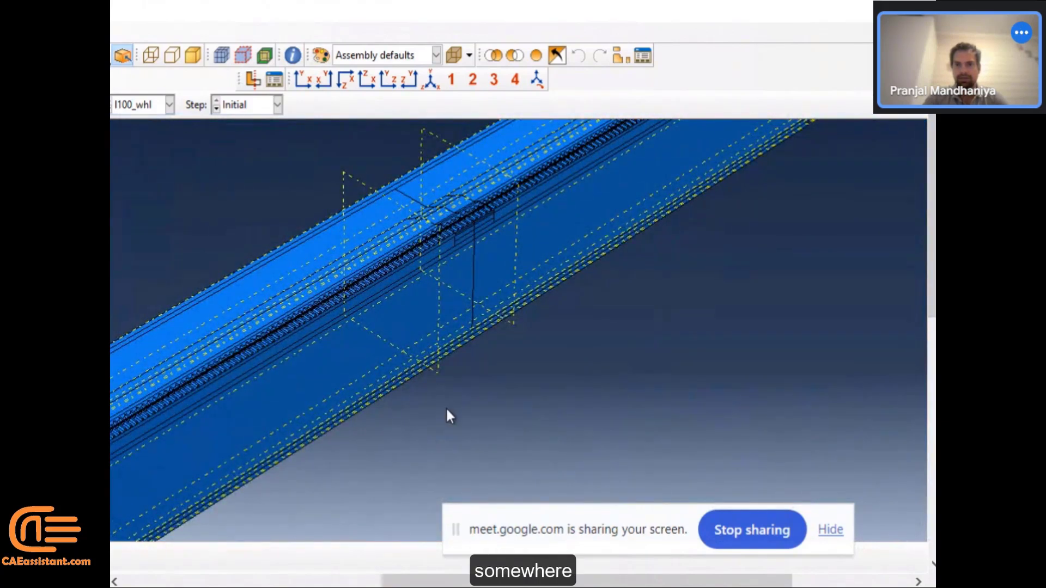
scroll(446, 411, down, 4)
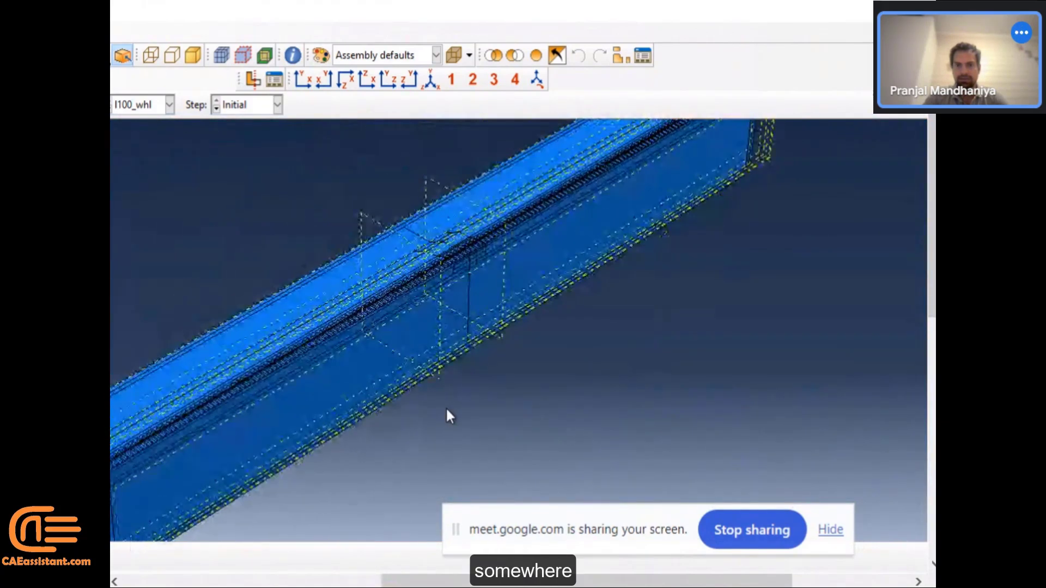
scroll(447, 411, down, 4)
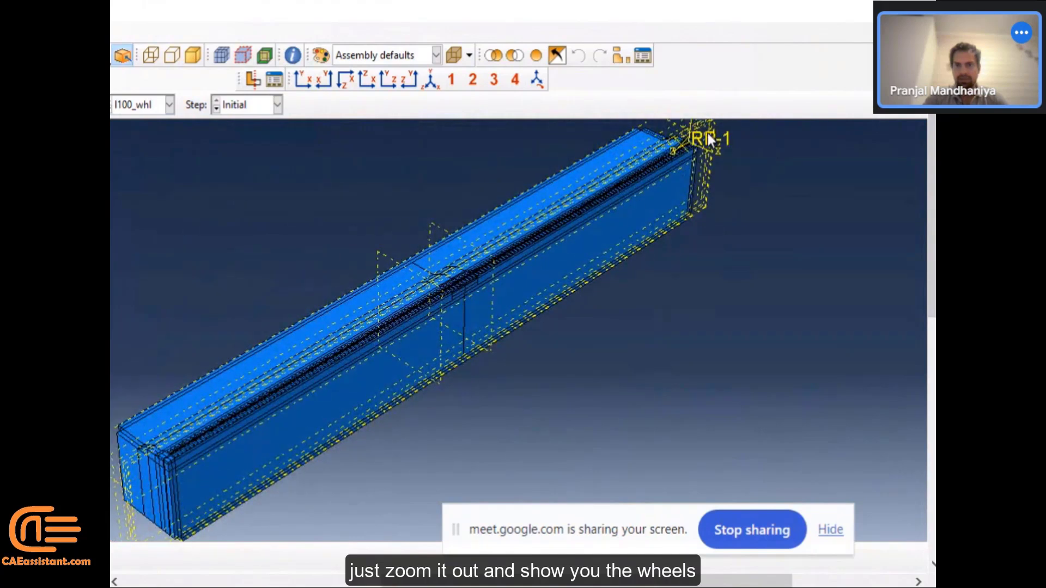
scroll(702, 136, up, 5)
scroll(703, 137, up, 2)
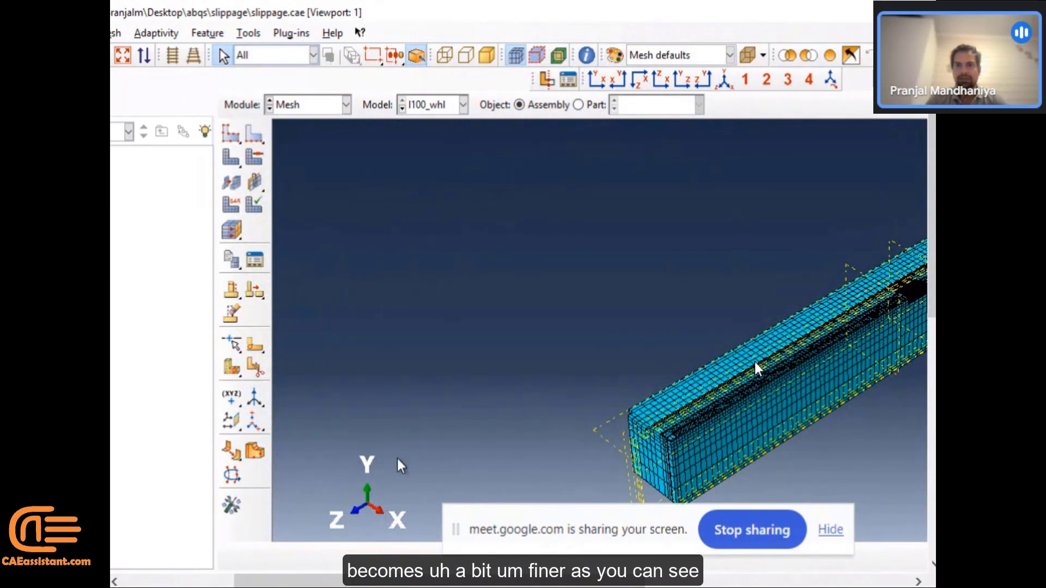
Review the meshed assembly colored by the AC3D8R and C3D8R element types and close the color code settings.
scroll(755, 363, right, 5)
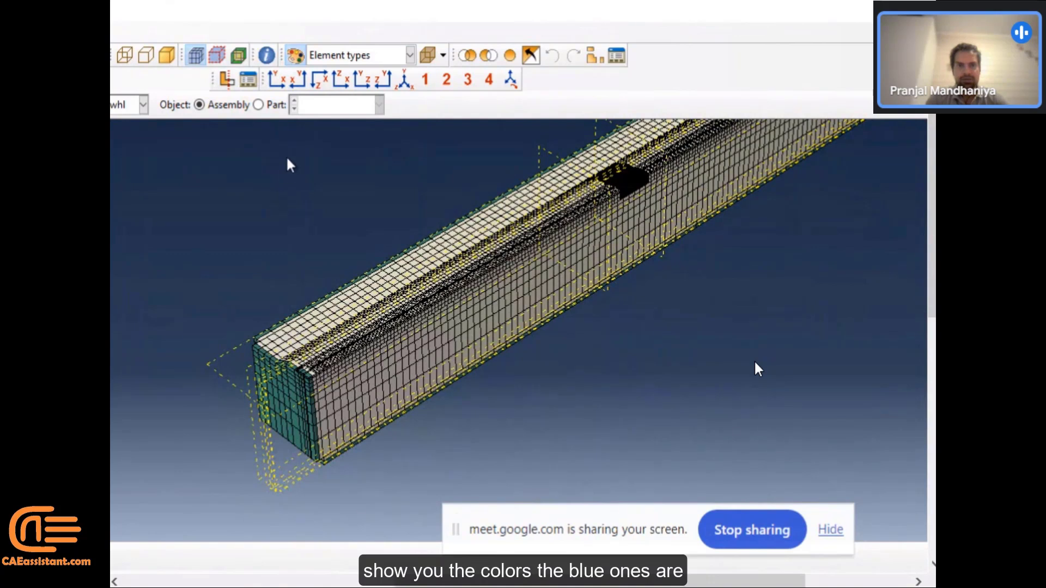
drag(421, 579, 162, 569)
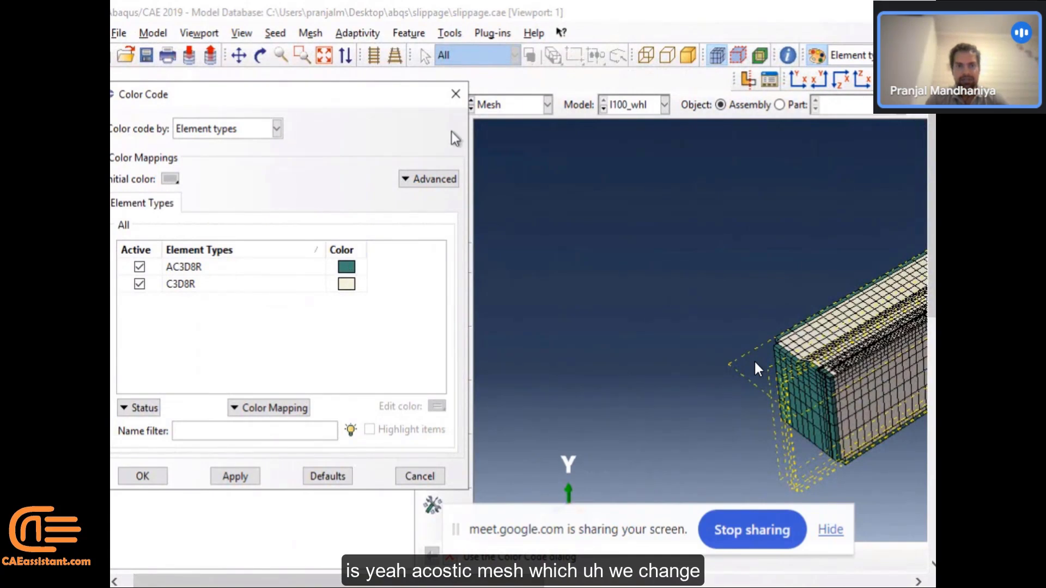
click(456, 94)
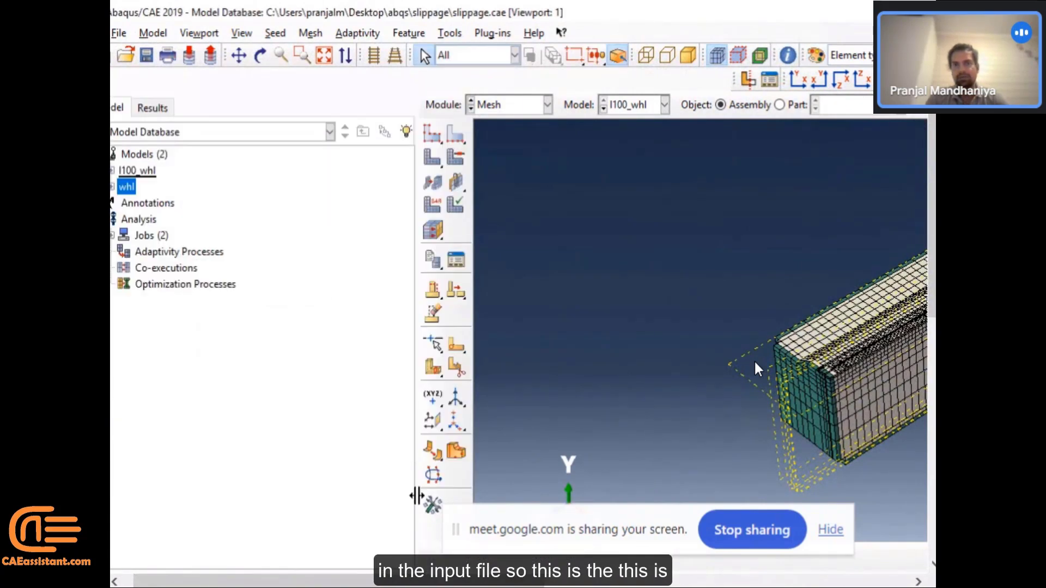
scroll(757, 365, right, 6)
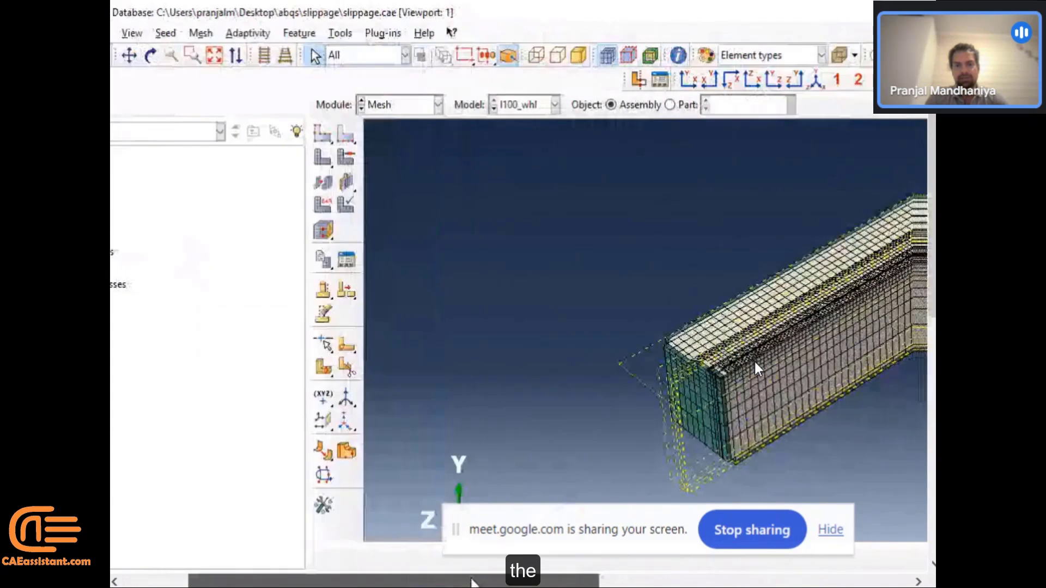
scroll(758, 369, right, 2)
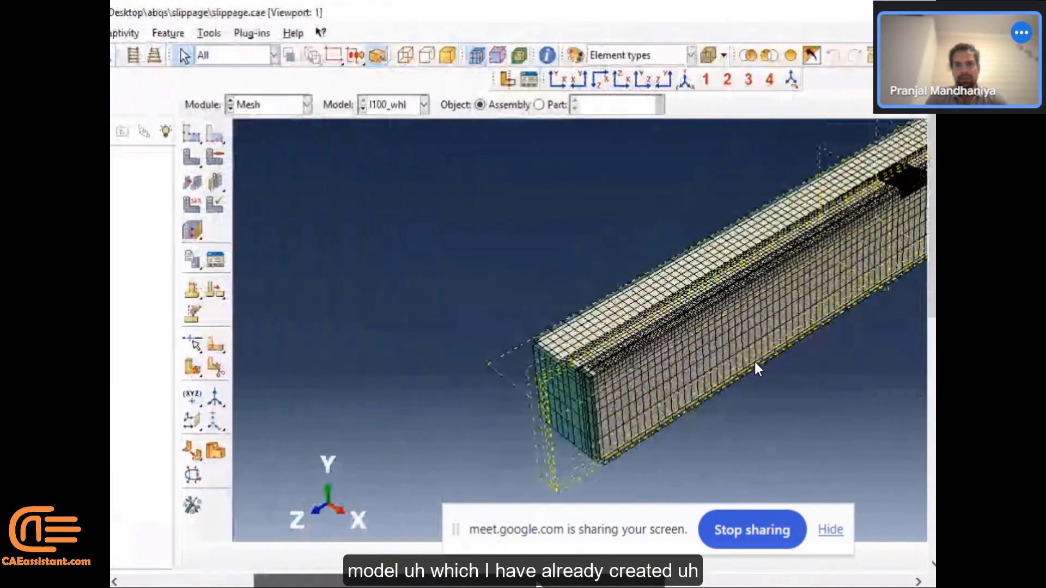
scroll(756, 363, right, 1)
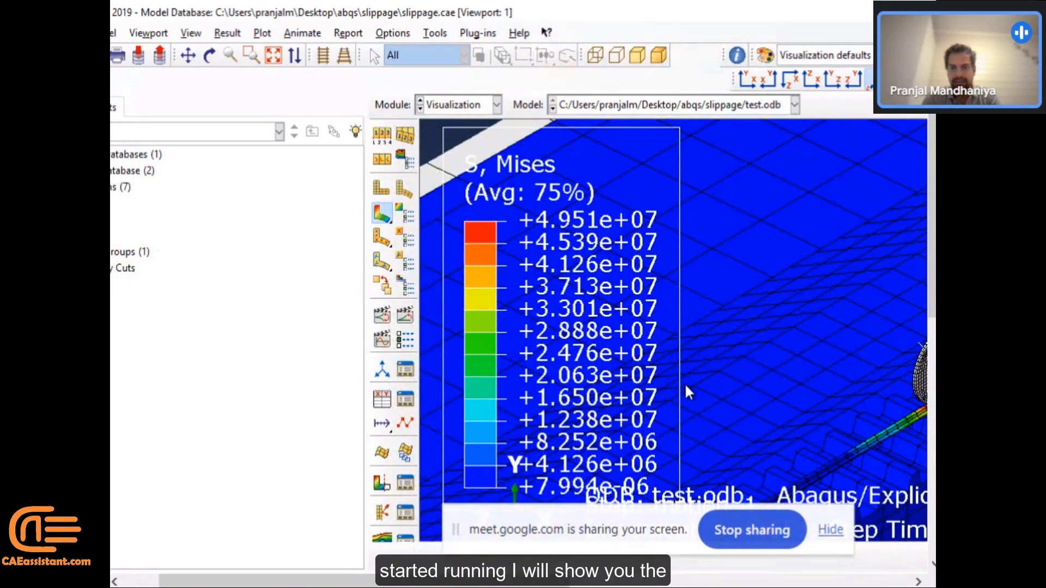
Open the Frame Selector for the test.odb results and place it in the viewport beside the track model.
drag(520, 581, 890, 579)
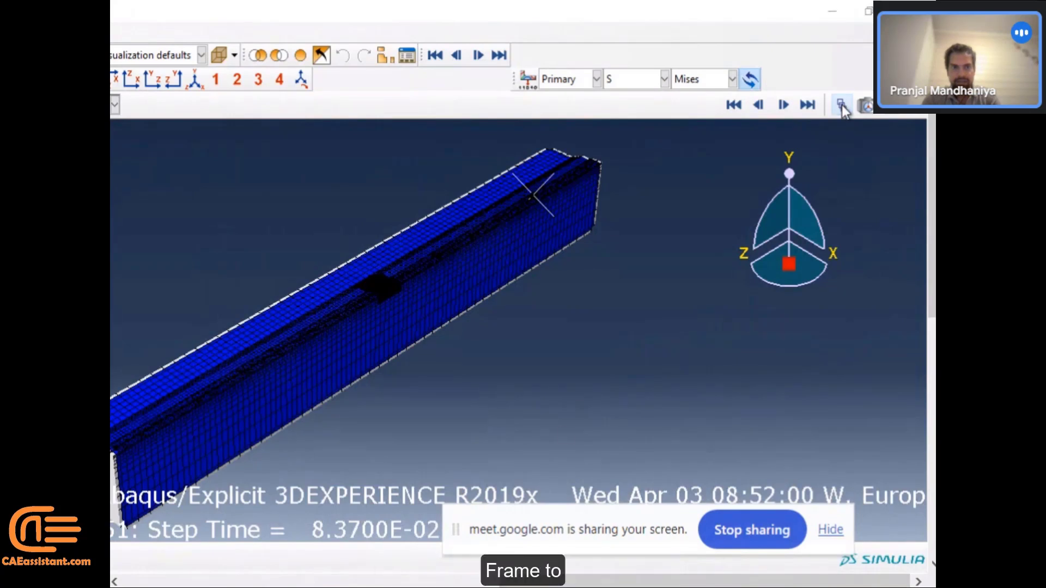
drag(528, 582, 194, 582)
drag(152, 202, 748, 214)
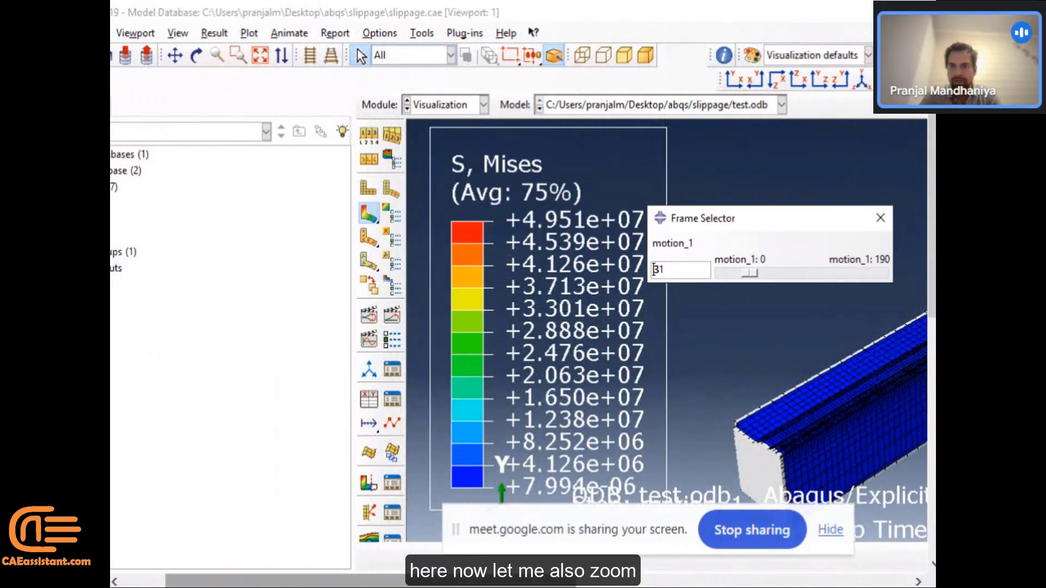
drag(554, 581, 782, 562)
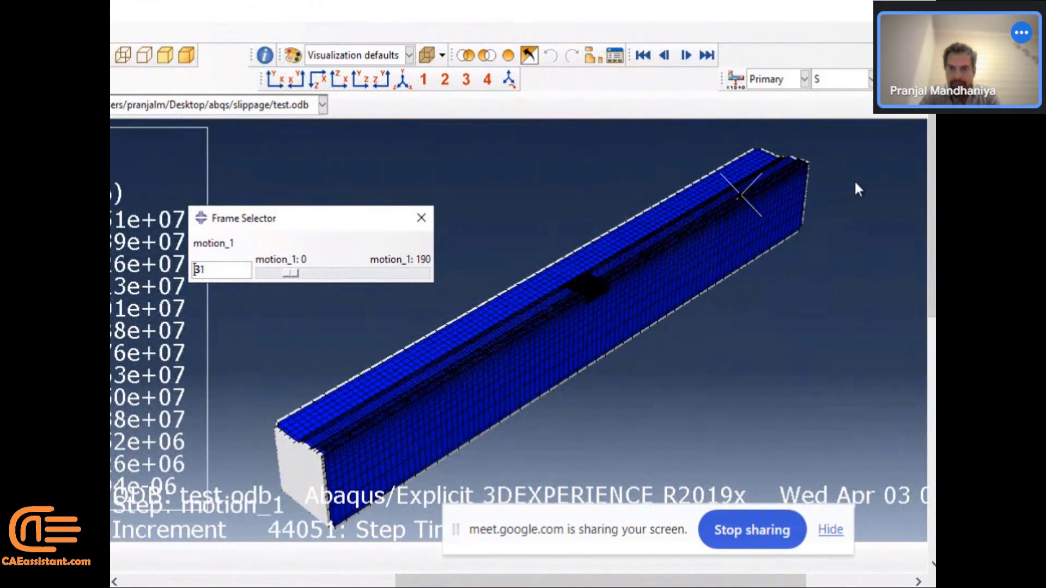
Look closely at the wheel on the rail in frame 31 of the motion_1 Mises stress results.
scroll(798, 152, up, 3)
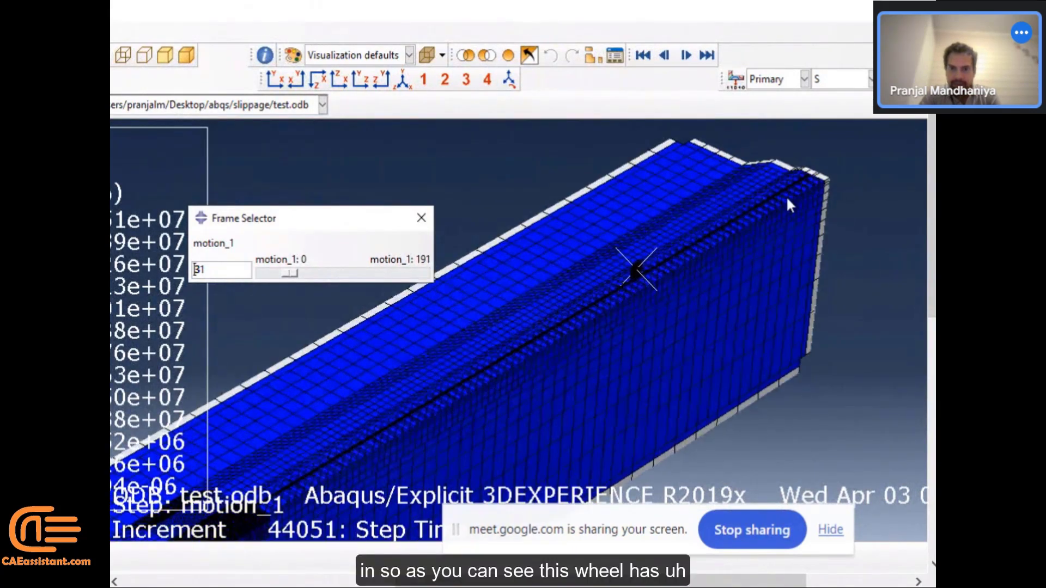
scroll(788, 201, up, 3)
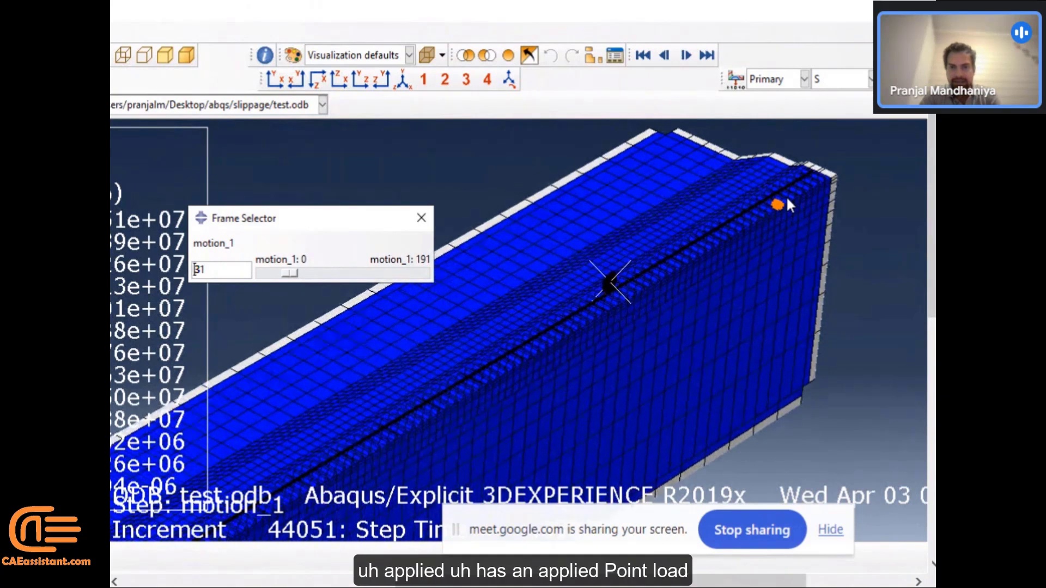
scroll(787, 200, up, 3)
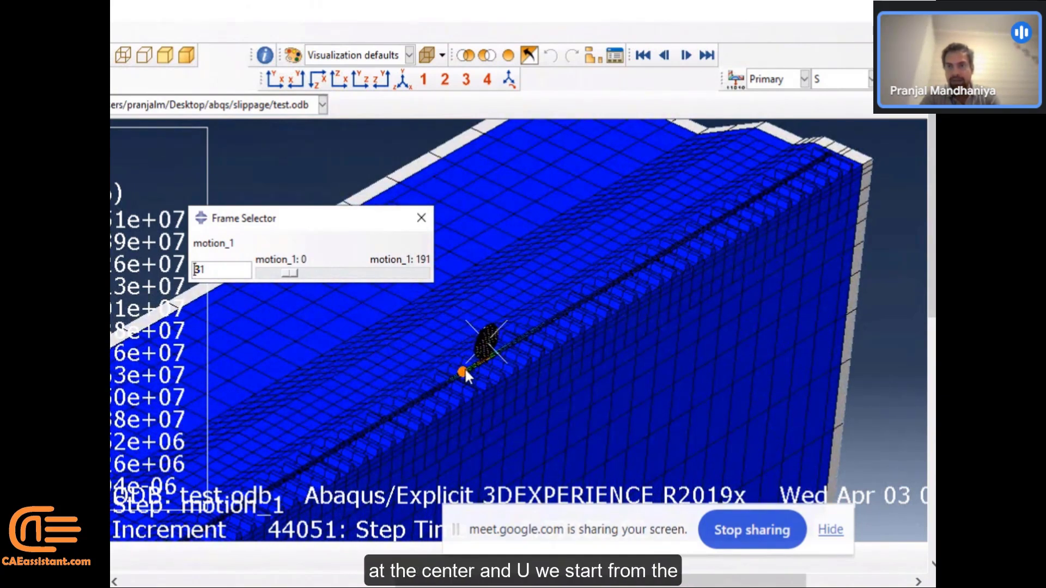
scroll(465, 370, up, 2)
scroll(465, 371, up, 2)
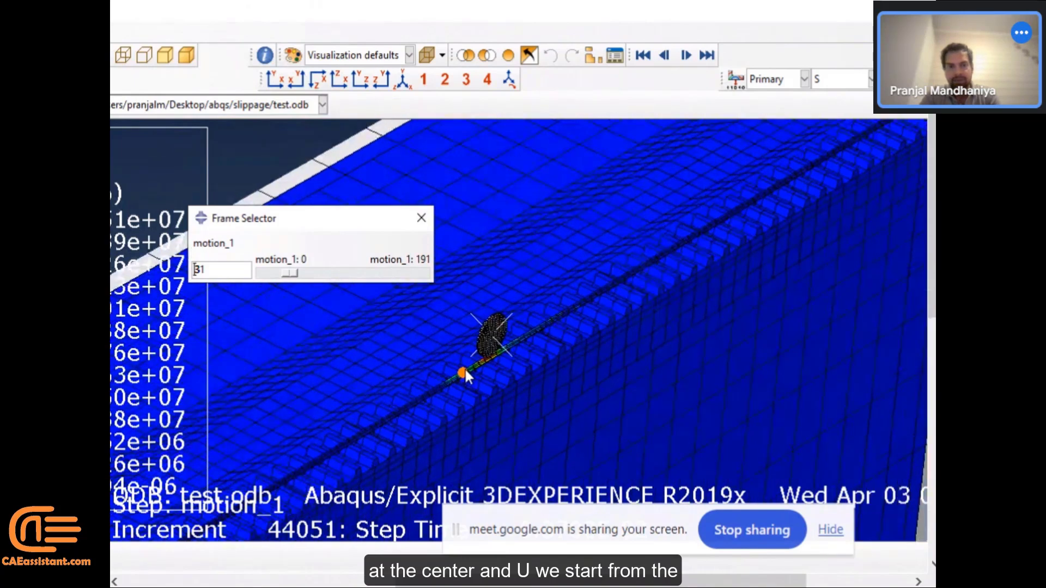
scroll(464, 372, down, 1)
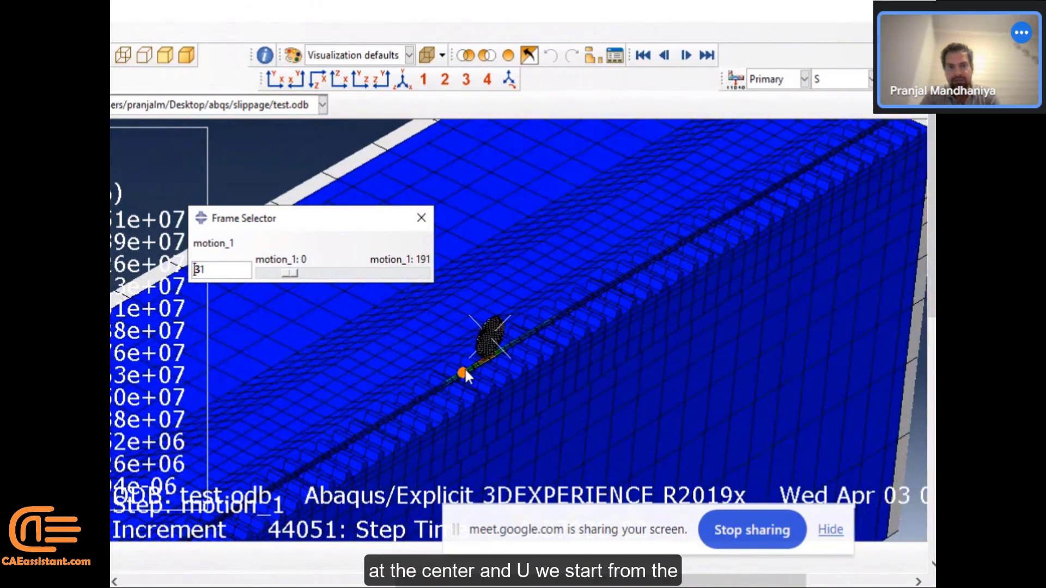
scroll(464, 370, down, 1)
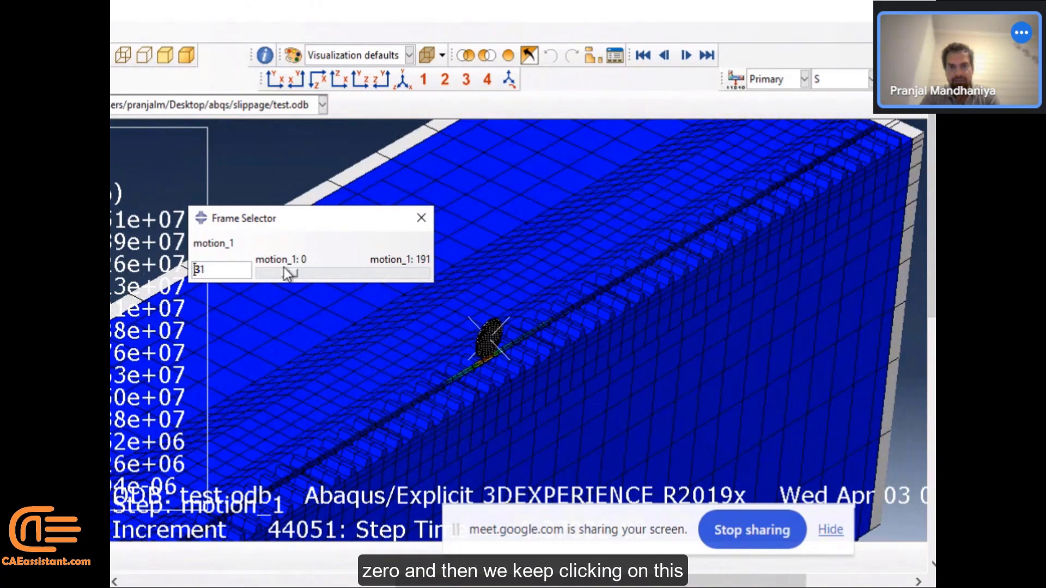
Rewind motion_1 to frame 0 and advance the wheel motion frame by frame to frame 28.
drag(293, 273, 257, 277)
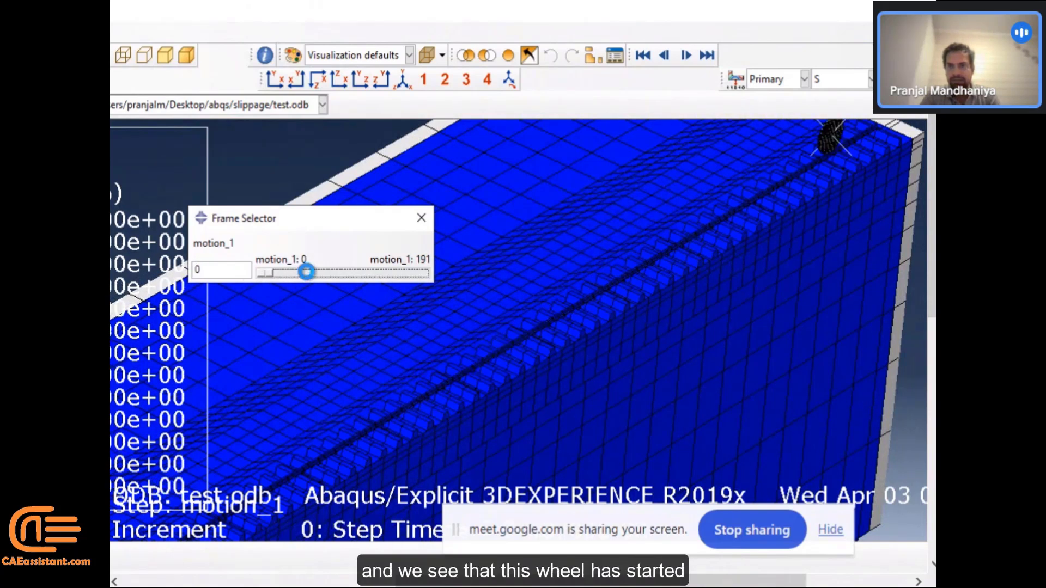
click(296, 271)
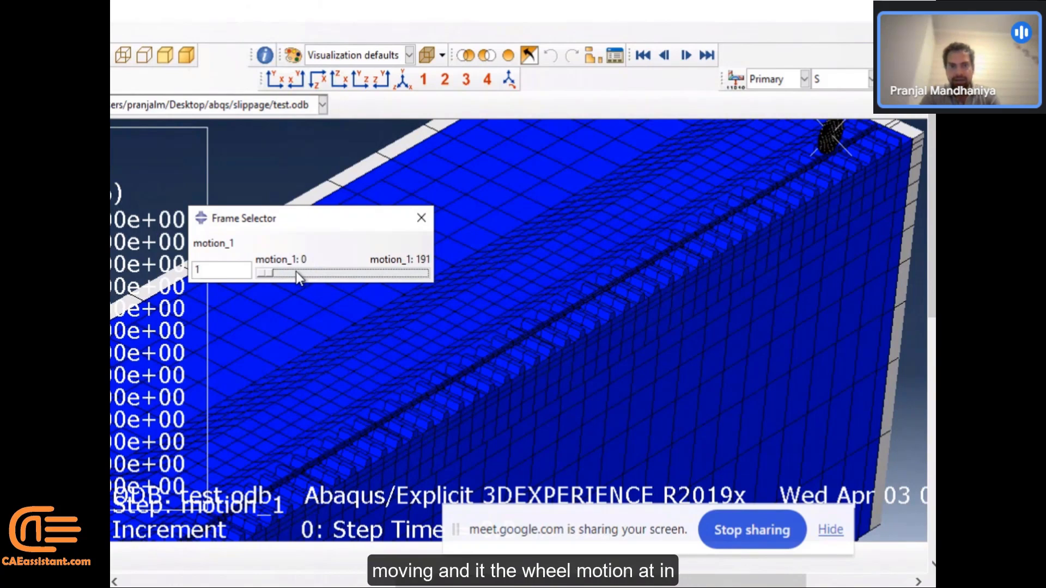
click(296, 271)
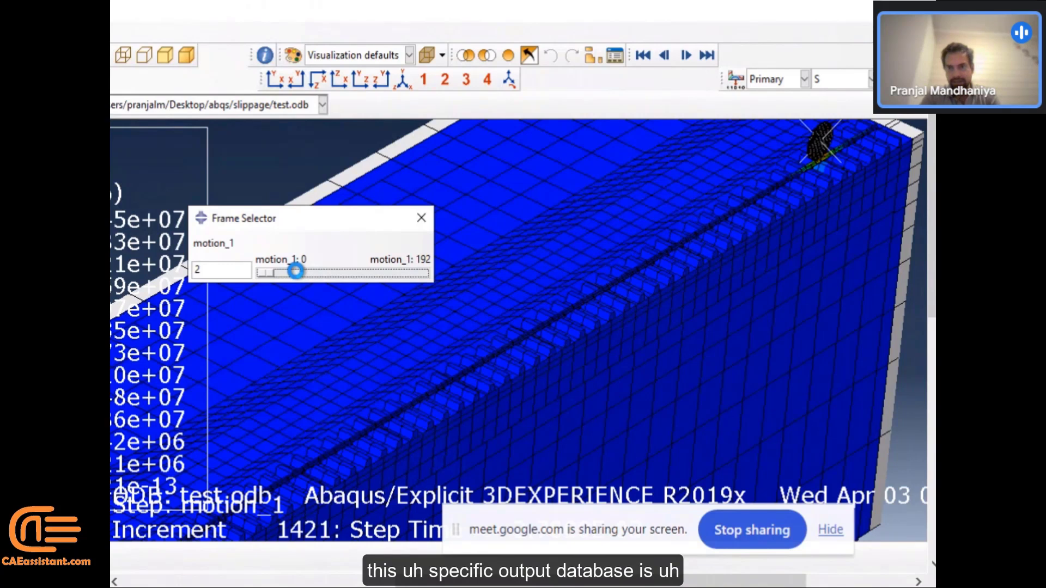
click(296, 271)
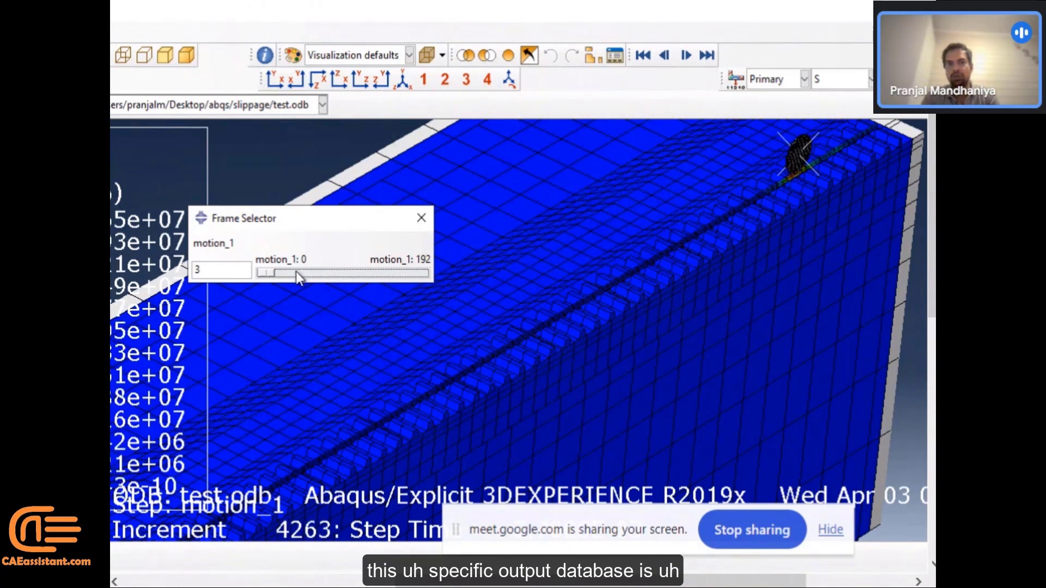
click(296, 271)
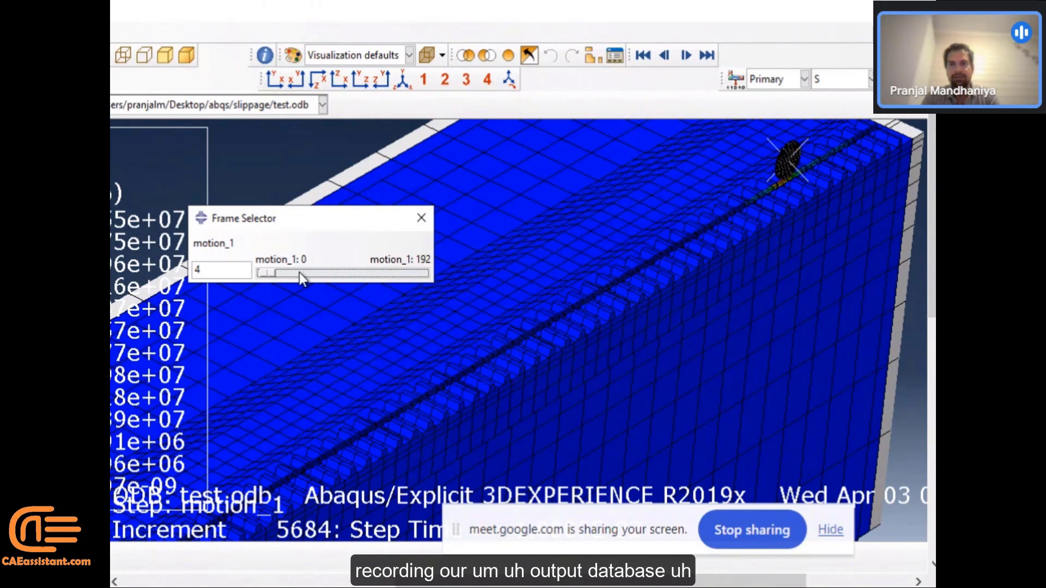
click(299, 273)
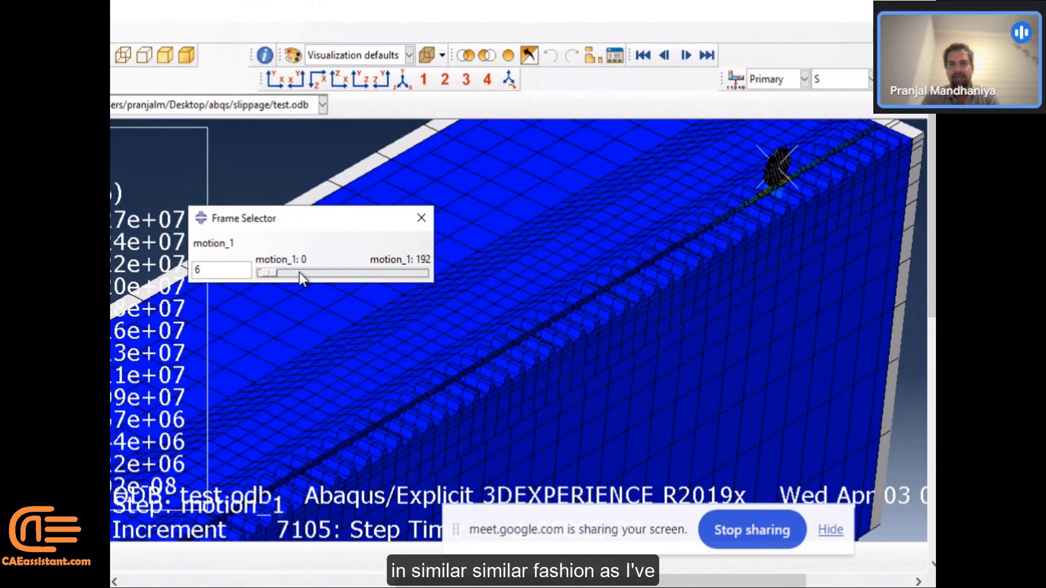
click(299, 272)
click(299, 272)
click(299, 272)
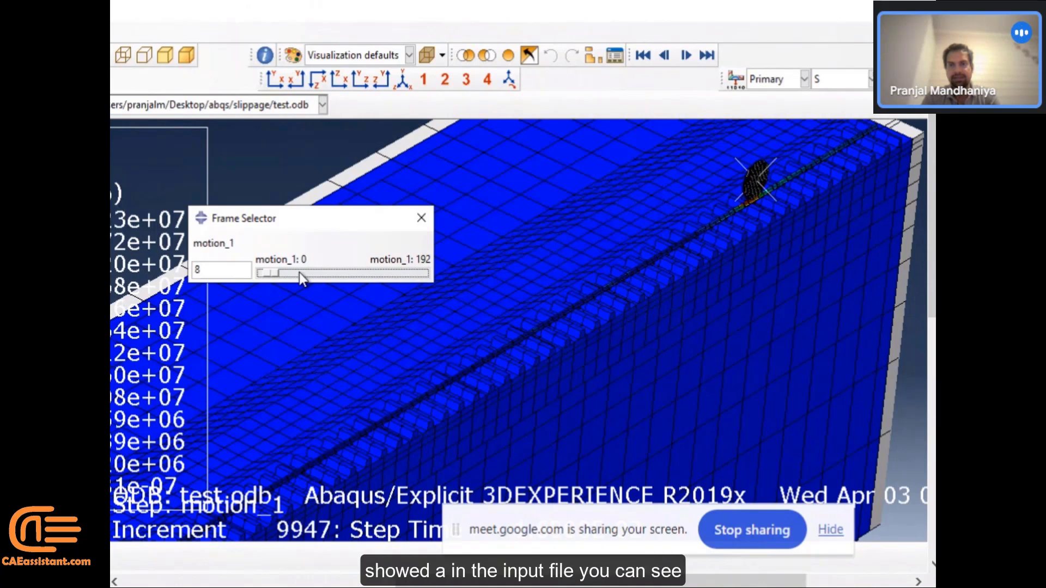
click(314, 271)
click(314, 271)
click(314, 272)
click(314, 272)
click(314, 272)
click(314, 272)
click(314, 271)
click(314, 272)
click(314, 271)
click(314, 271)
click(314, 271)
click(314, 271)
click(314, 271)
click(313, 271)
click(314, 271)
click(313, 272)
click(314, 272)
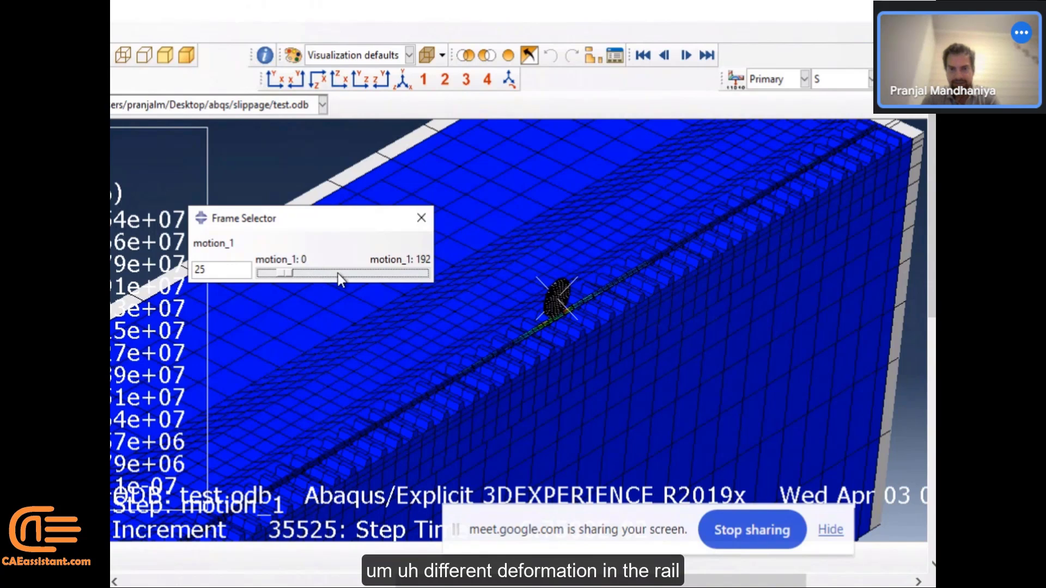
click(338, 274)
click(337, 274)
click(338, 273)
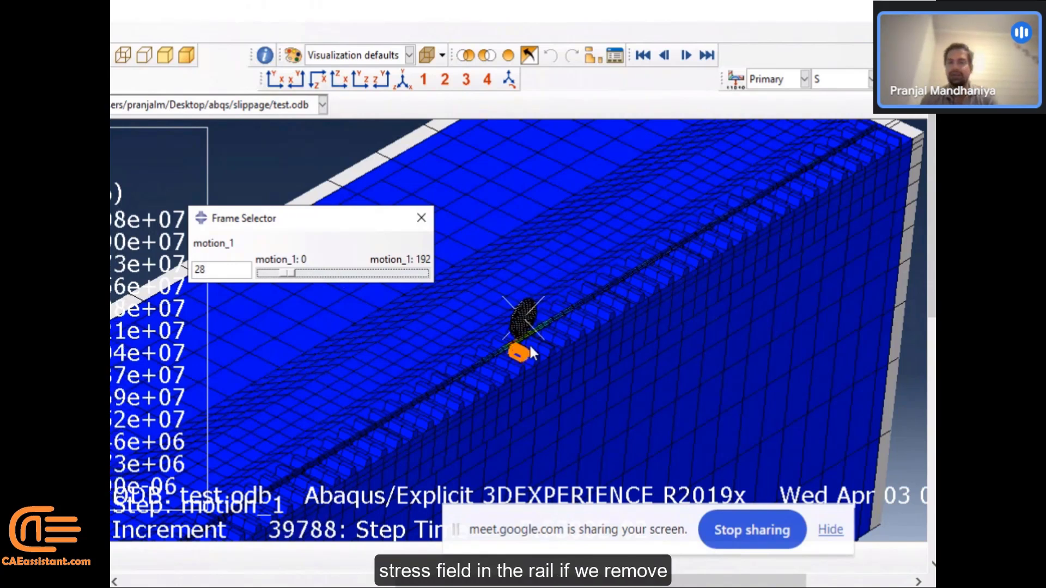
Start removing entities from the displayed stress results, with part instances as the kind of entity to select.
scroll(529, 348, up, 2)
scroll(531, 353, up, 1)
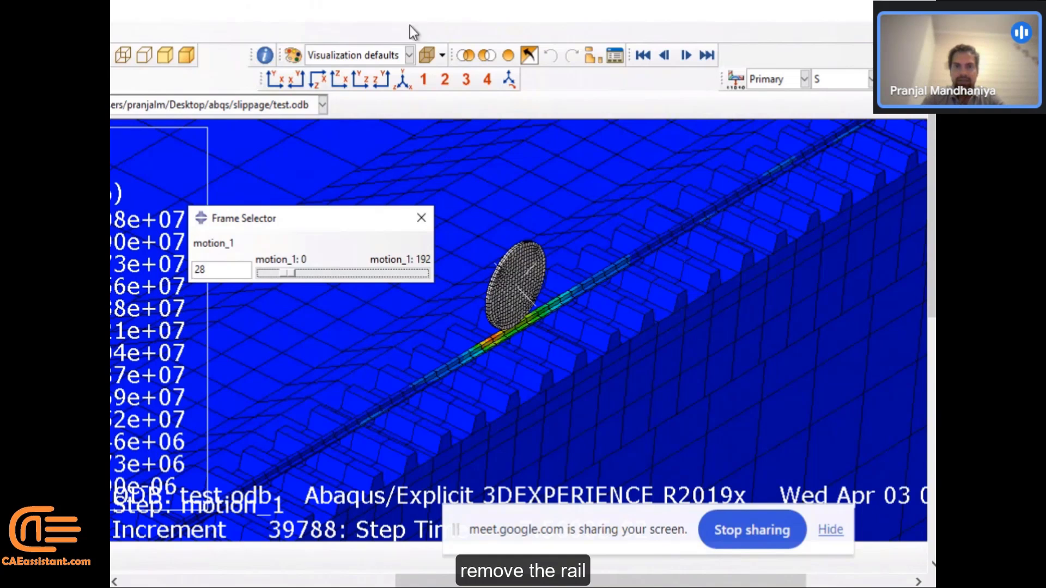
click(486, 56)
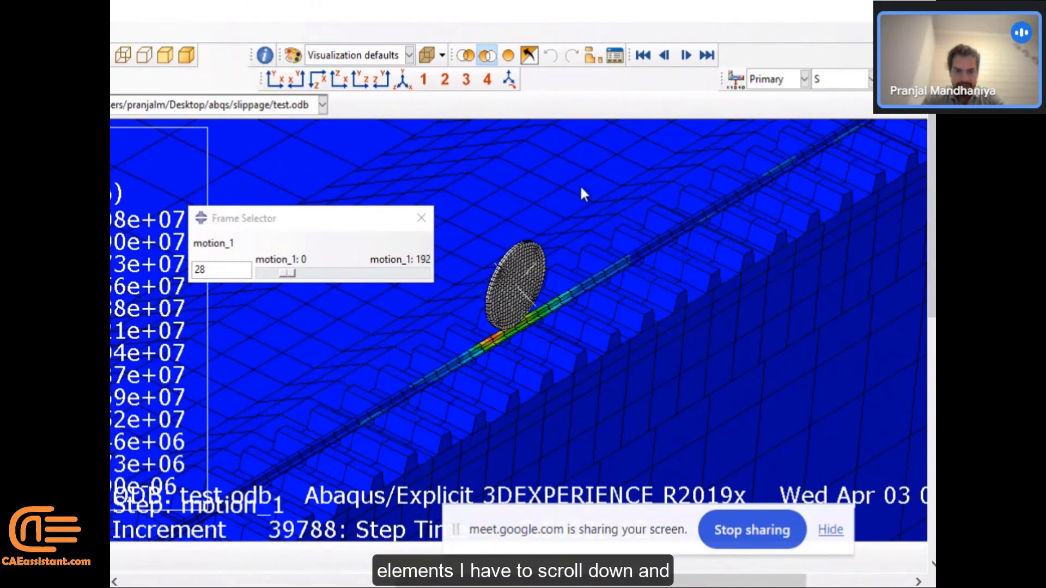
drag(458, 581, 362, 580)
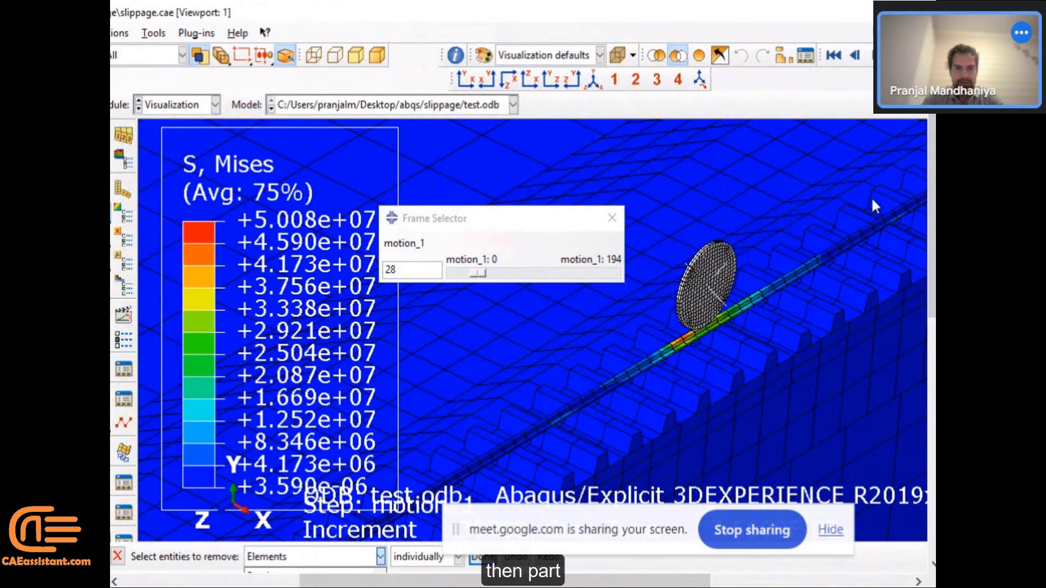
scroll(524, 327, down, 5)
click(380, 556)
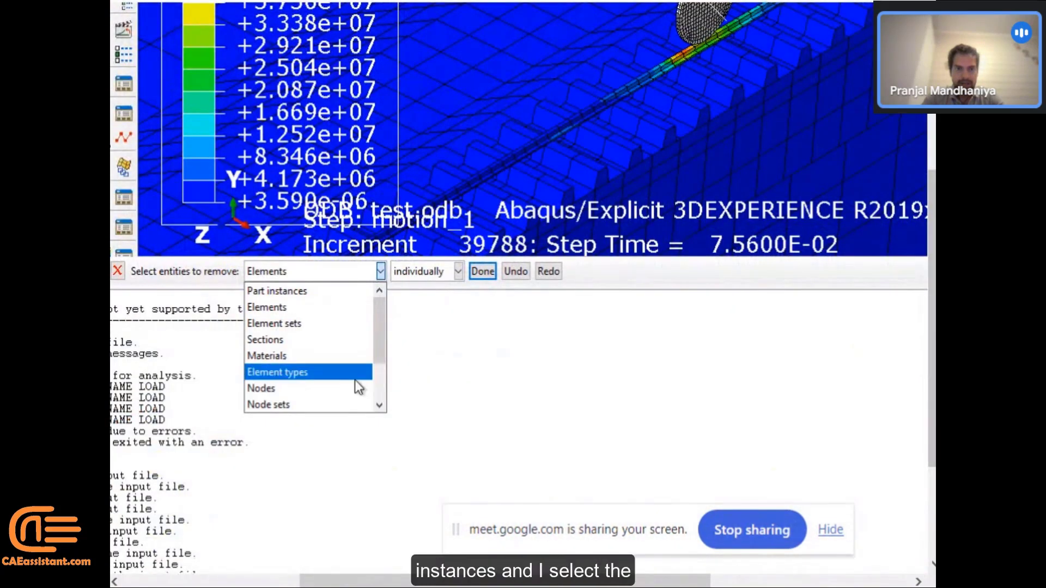
scroll(381, 386, down, 2)
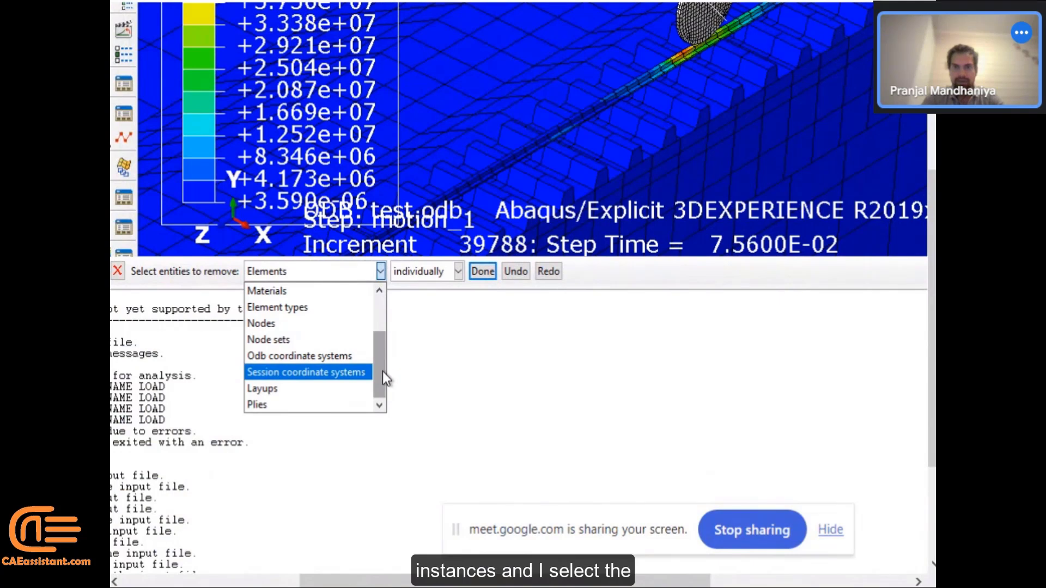
drag(382, 371, 387, 325)
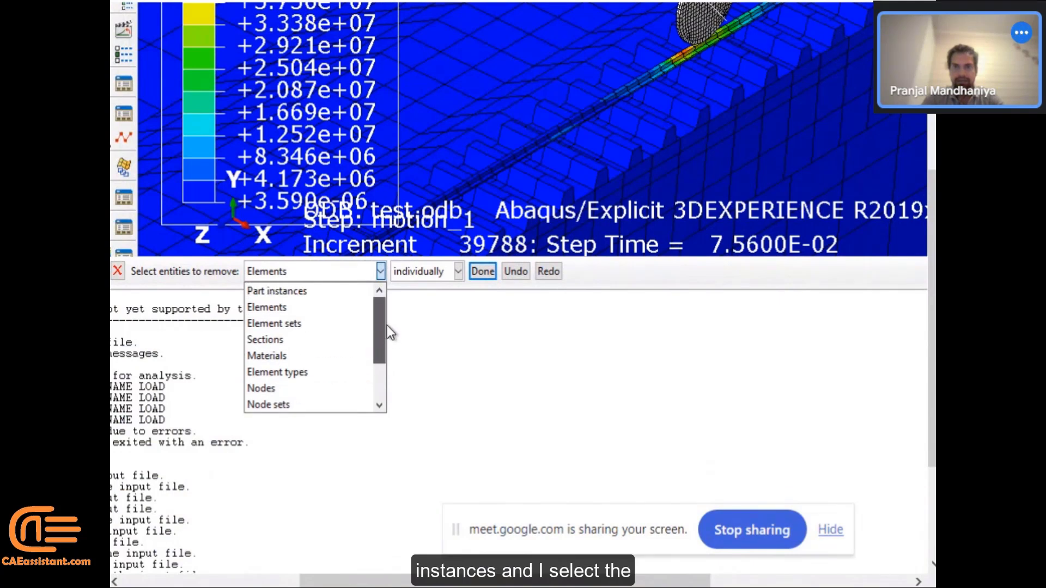
click(326, 292)
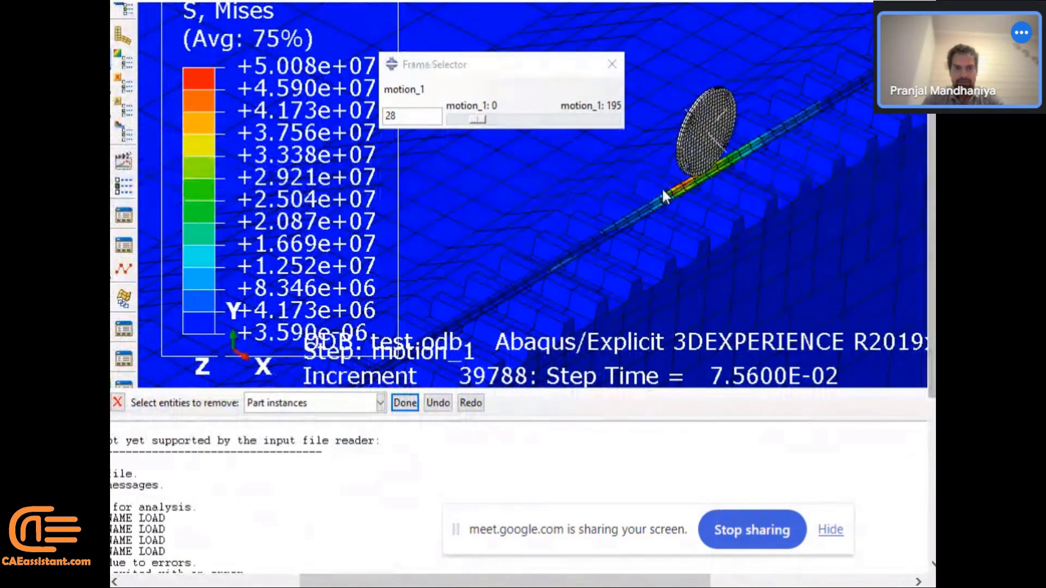
Remove the rail part instance from the frame 28 stress display to expose the sleepers under the wheel.
click(404, 404)
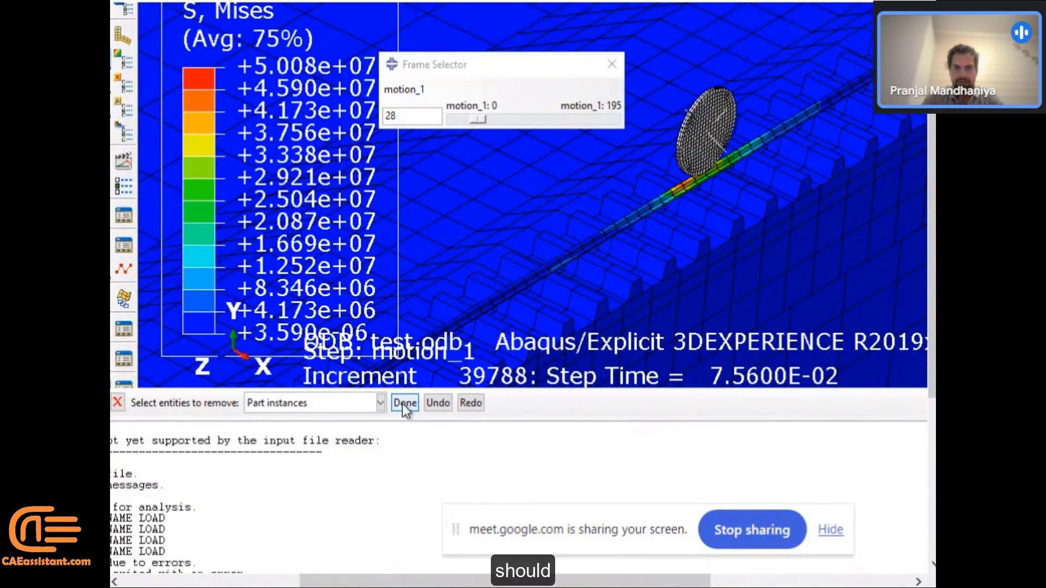
click(538, 279)
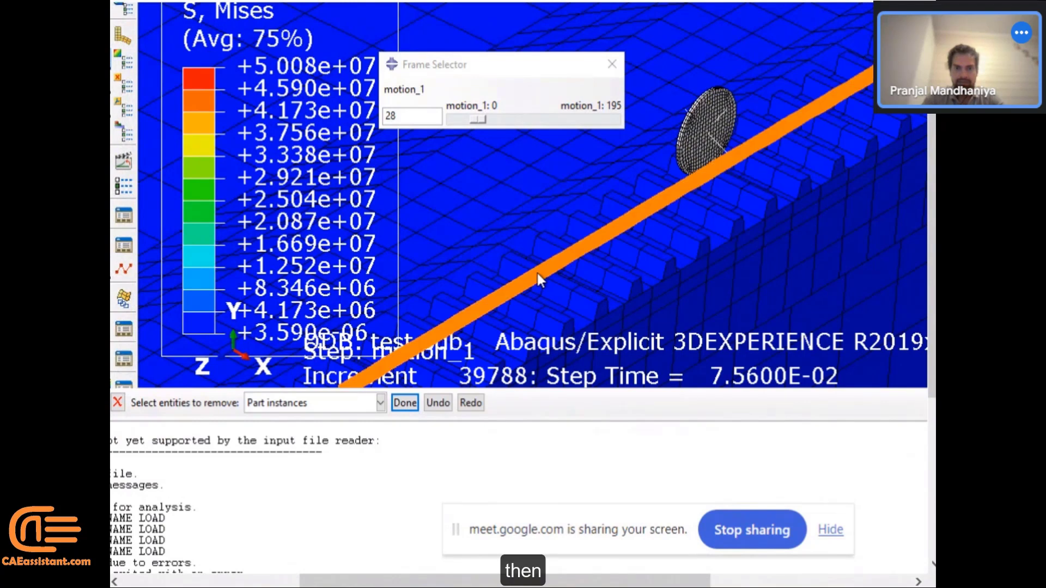
click(401, 405)
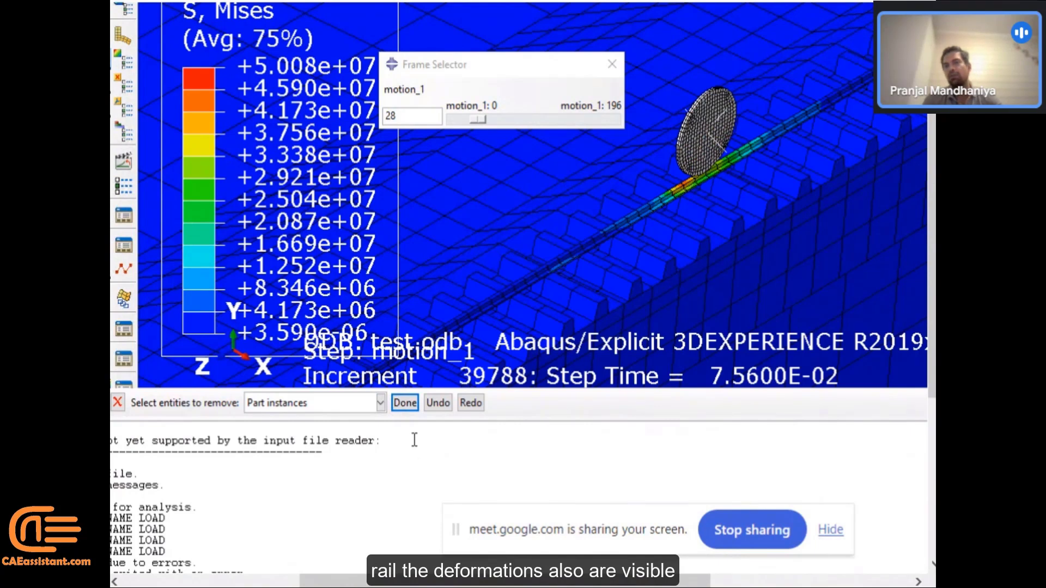
click(409, 402)
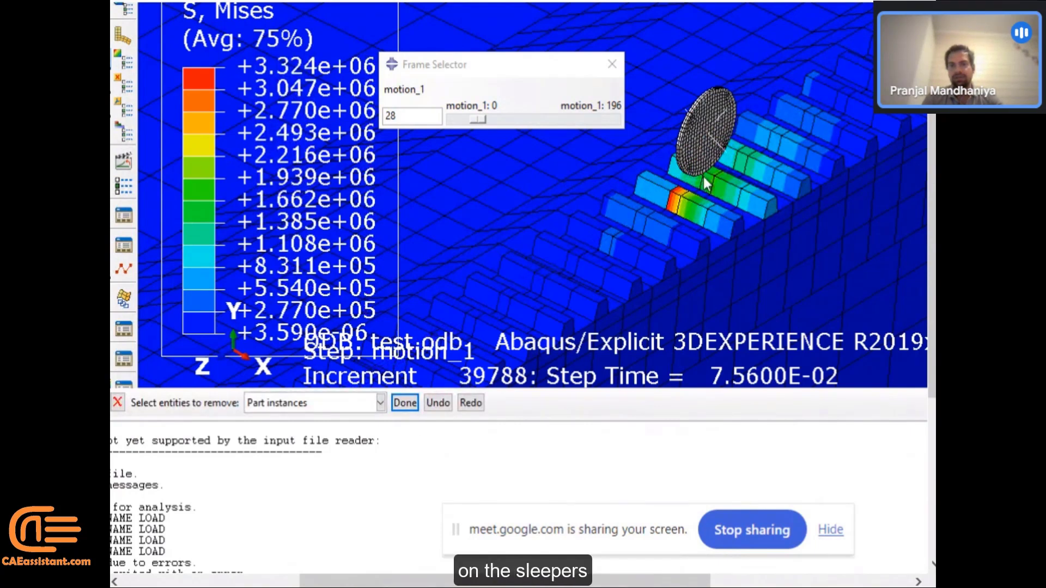
Remove the sleepers part instance from the display to expose the Mises stress in the layer beneath.
click(694, 205)
click(760, 368)
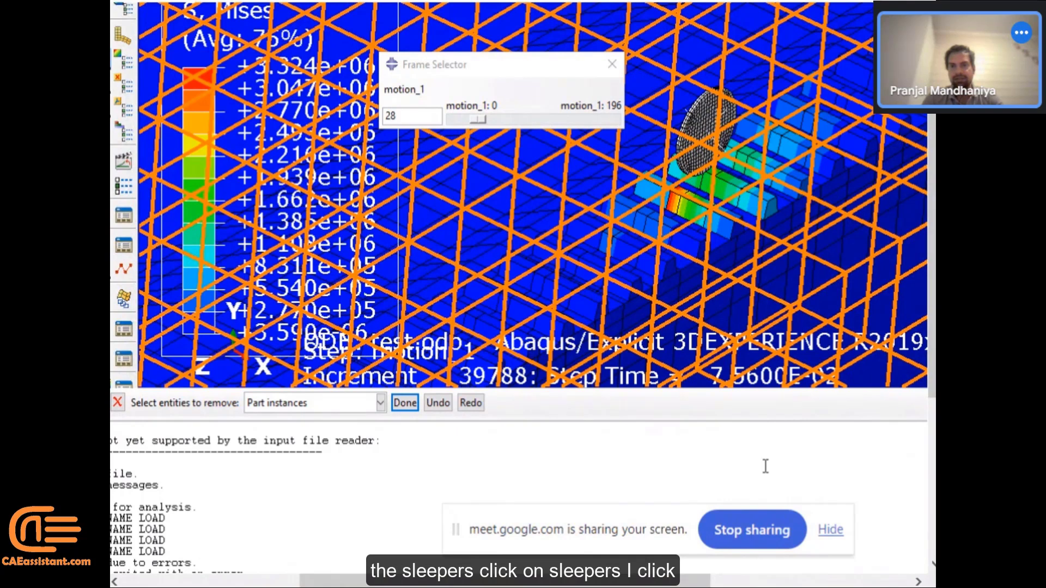
click(590, 247)
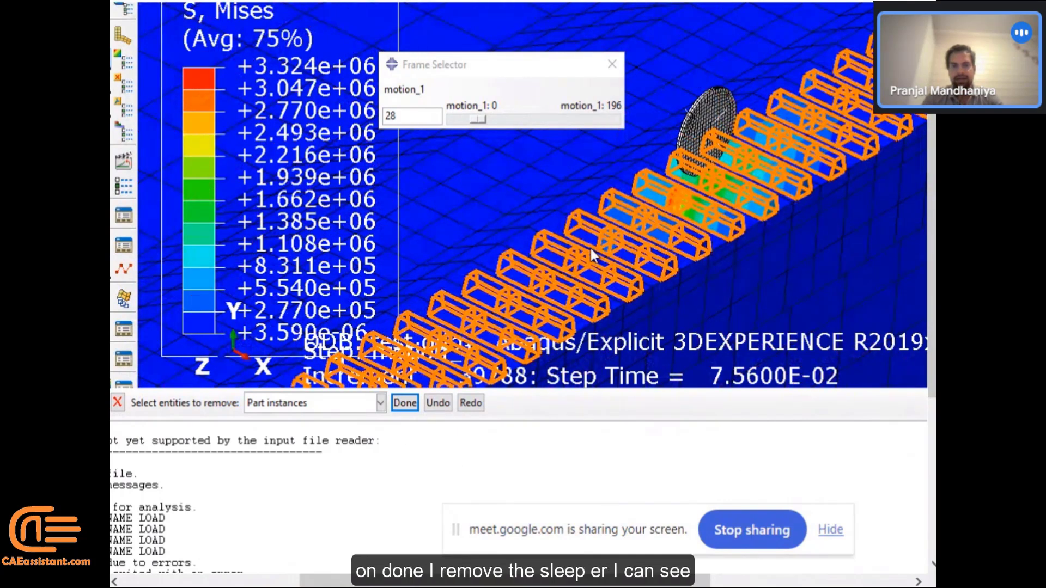
click(395, 404)
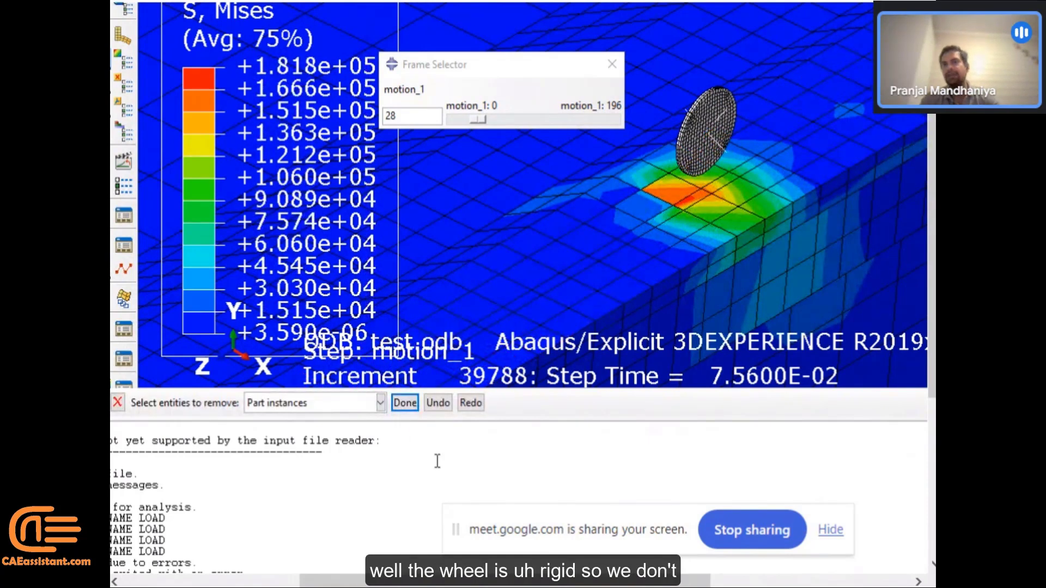